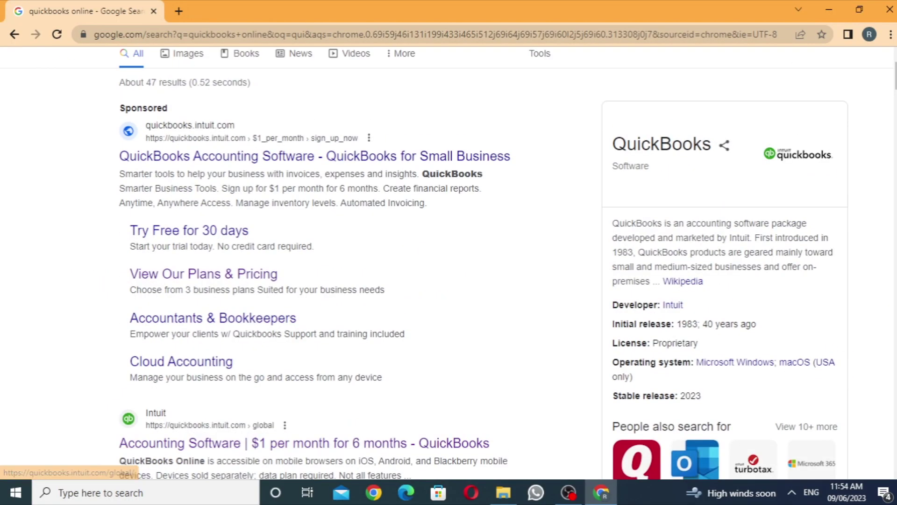
Step: Open Intuit's Accounting Software result from the quickbooks online search and continue to the GLOBAL site
scroll(308, 252, "down", 5)
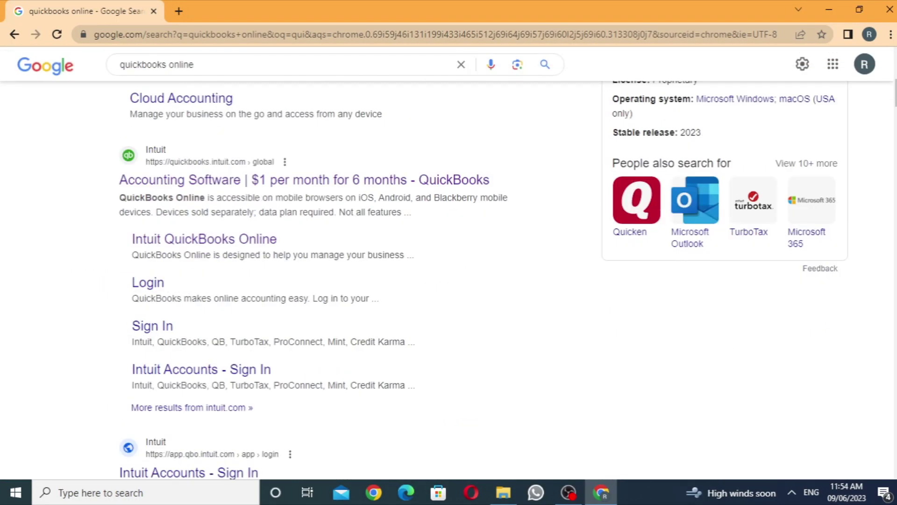
left_click(304, 180)
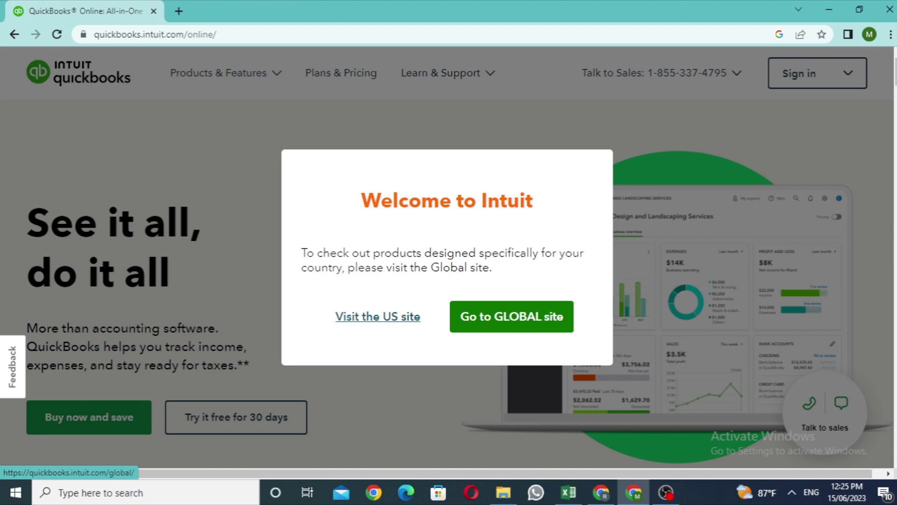
left_click(512, 316)
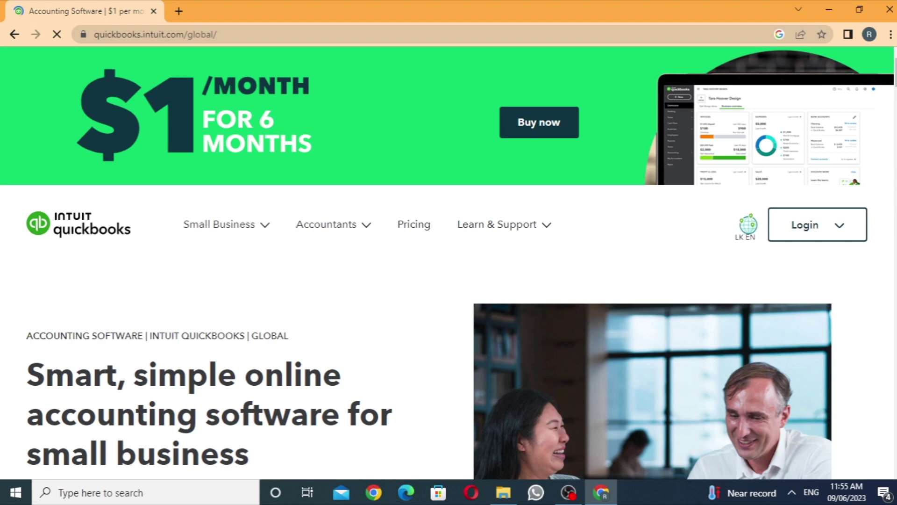
Step: Look through the QuickBooks global home page and its Small Business, Accountants and Learn & Support sections
mouse_move(218, 225)
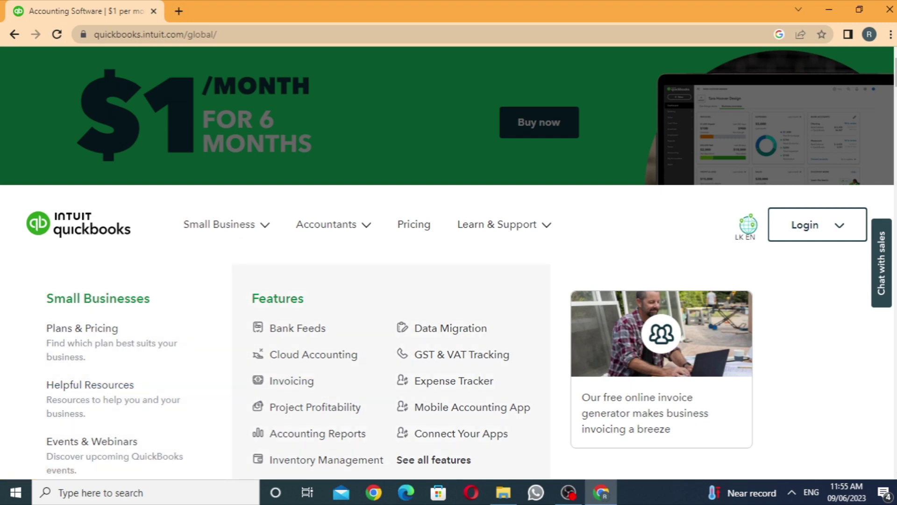
mouse_move(333, 224)
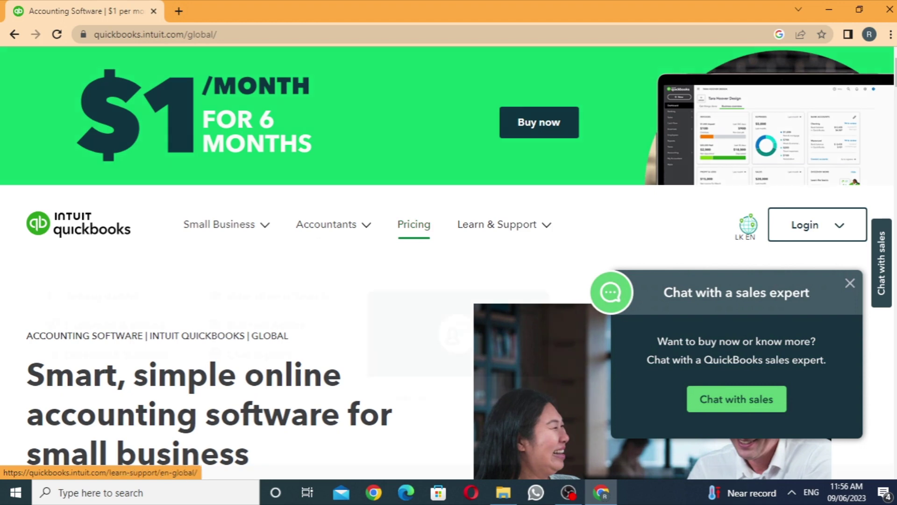
mouse_move(496, 224)
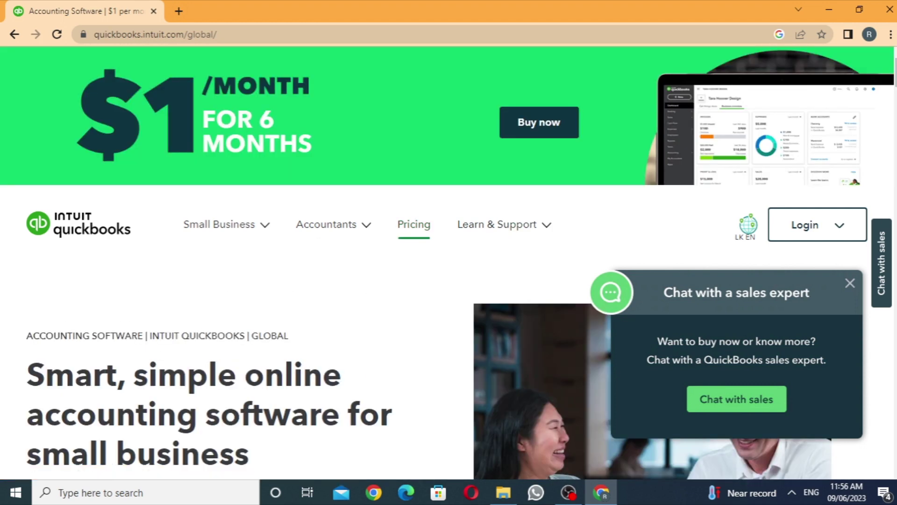
scroll(414, 224, "down", 5)
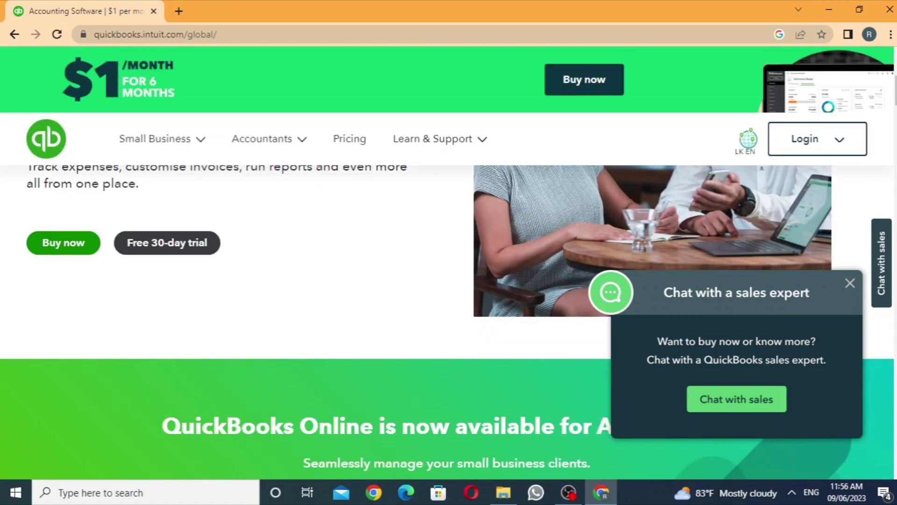
scroll(414, 225, "up", 4)
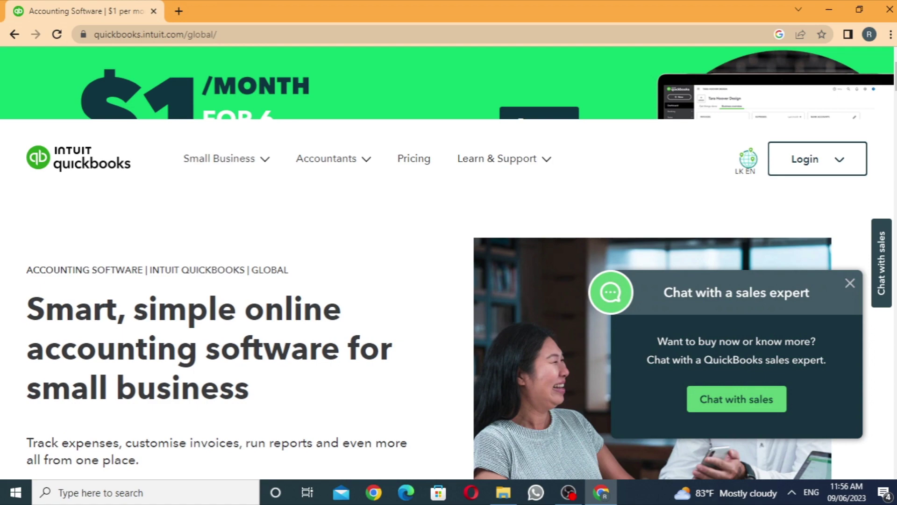
scroll(414, 224, "down", 5)
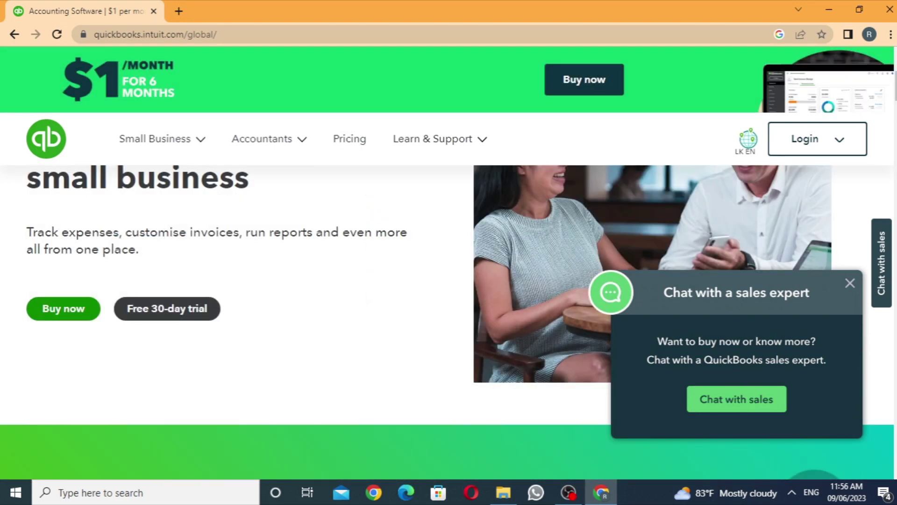
mouse_move(268, 139)
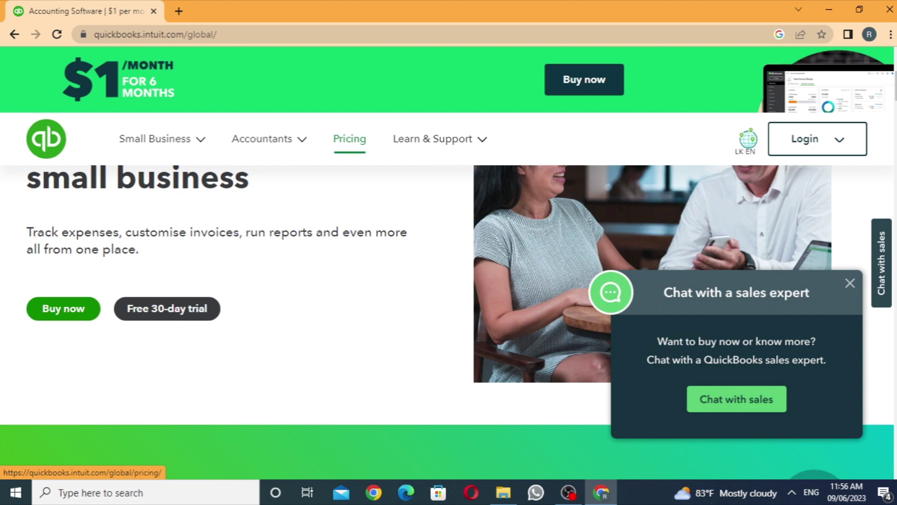
Step: Open the global Pricing page at the Simple Start, Essentials and Plus plans
left_click(350, 139)
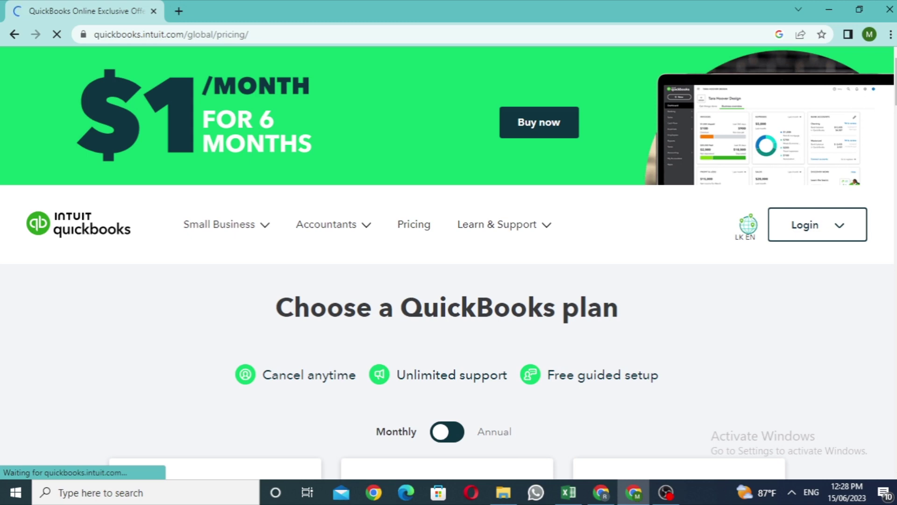
scroll(448, 303, "down", 5)
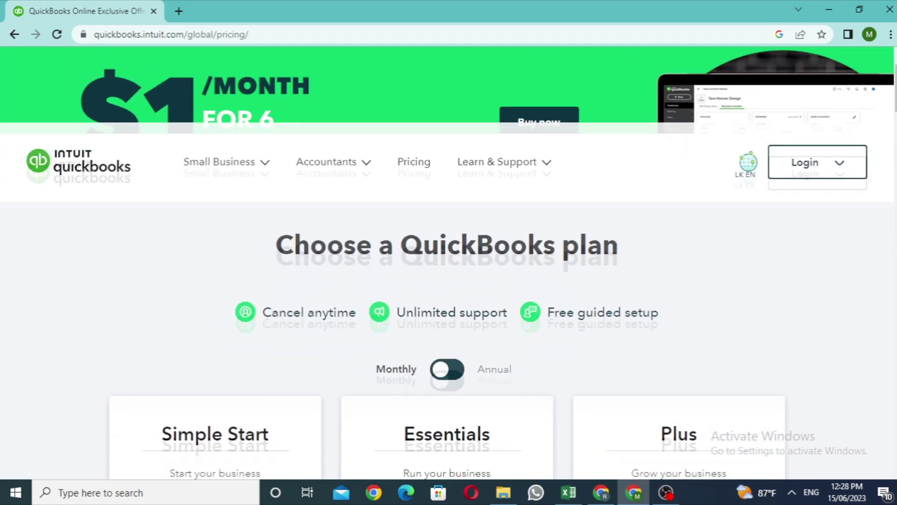
scroll(449, 304, "down", 3)
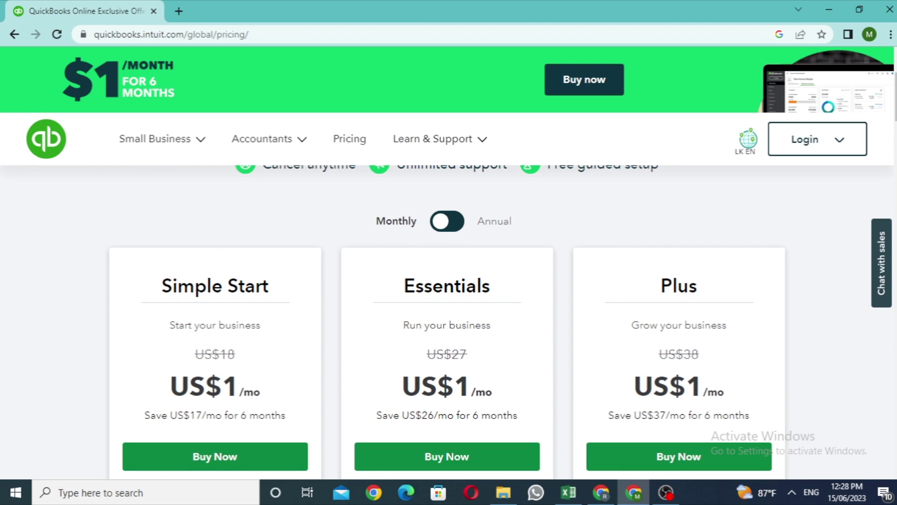
Step: View the plans' annual prices, return to monthly billing and dismiss the sales chat pop-up
left_click(447, 221)
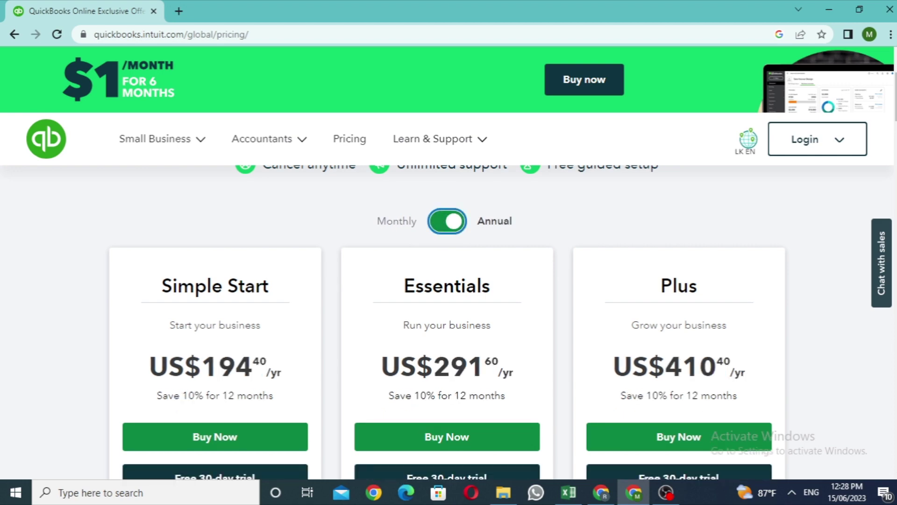
left_click(447, 221)
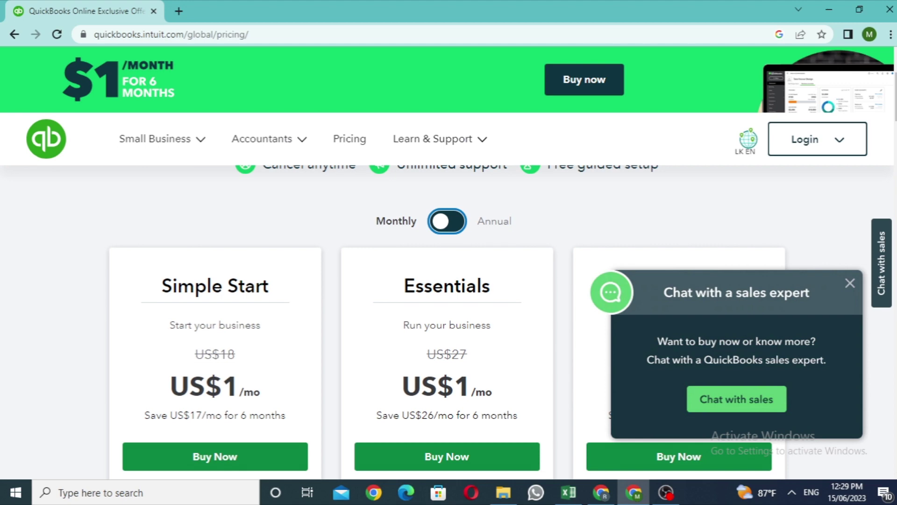
key("Escape")
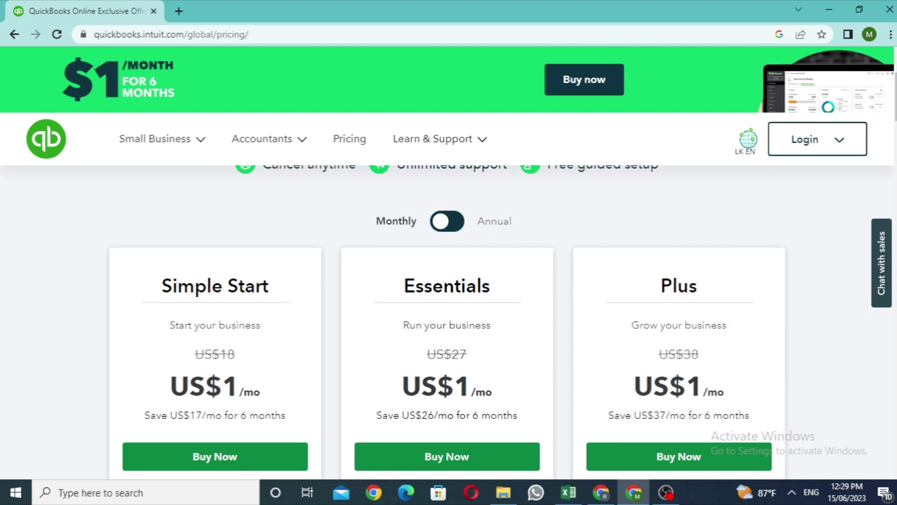
Step: Examine the Simple Start plan's monthly price, free trial option and included features
scroll(680, 299, "down", 4)
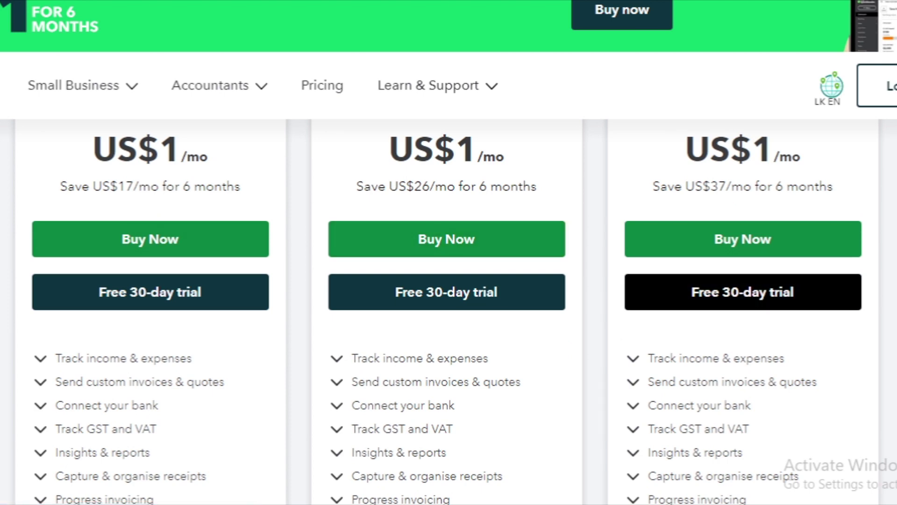
scroll(149, 239, "up", 5)
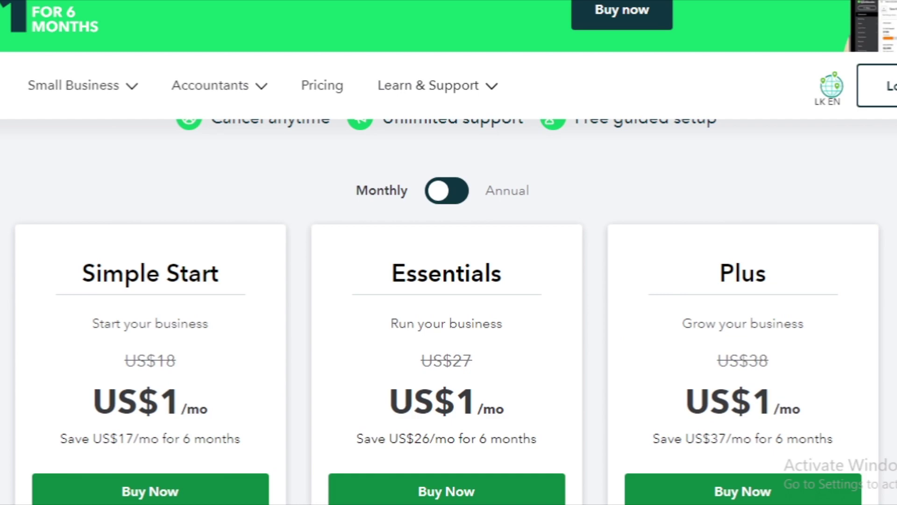
scroll(448, 234, "down", 6)
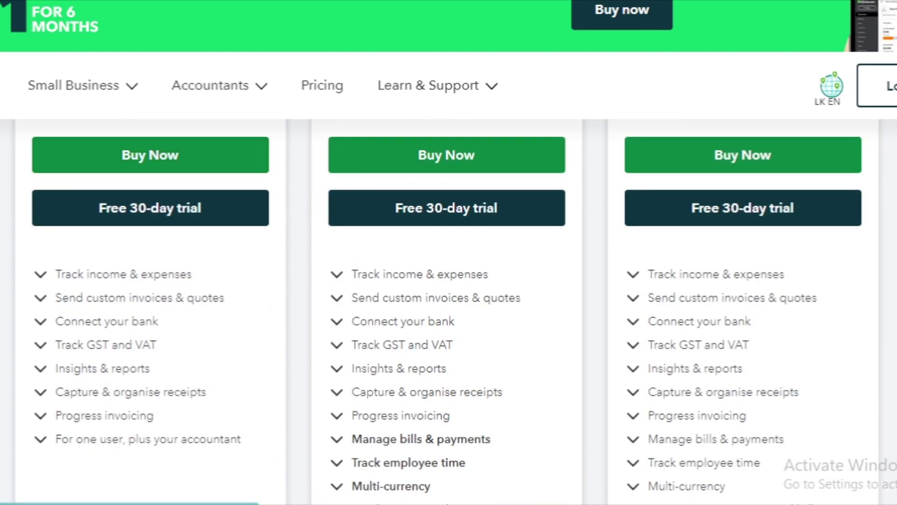
scroll(447, 312, "up", 3)
scroll(447, 312, "down", 5)
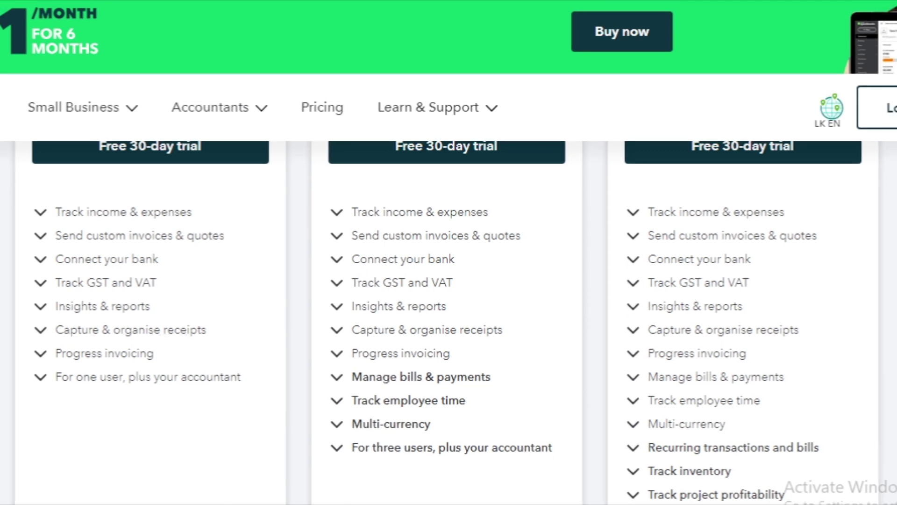
left_click(131, 329)
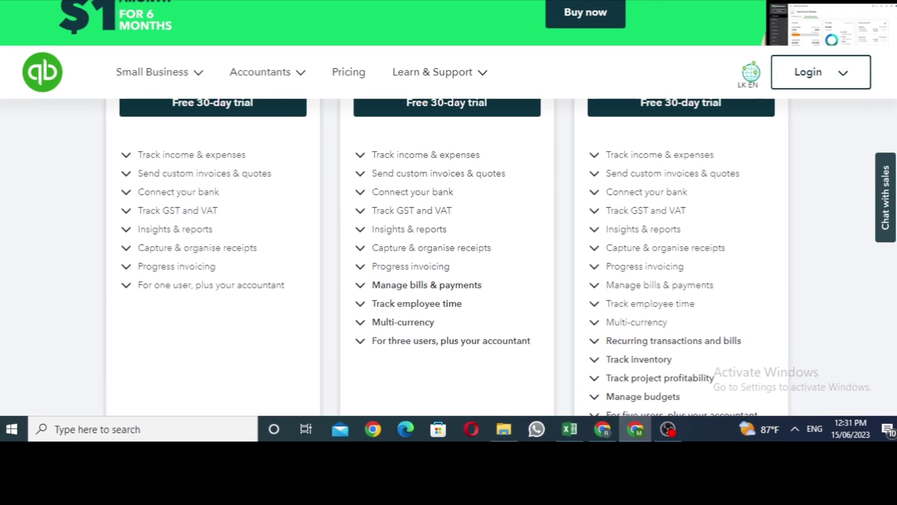
Step: Examine the Essentials plan's price and the features it adds, from bill management to its user allowance
scroll(448, 208, "up", 10)
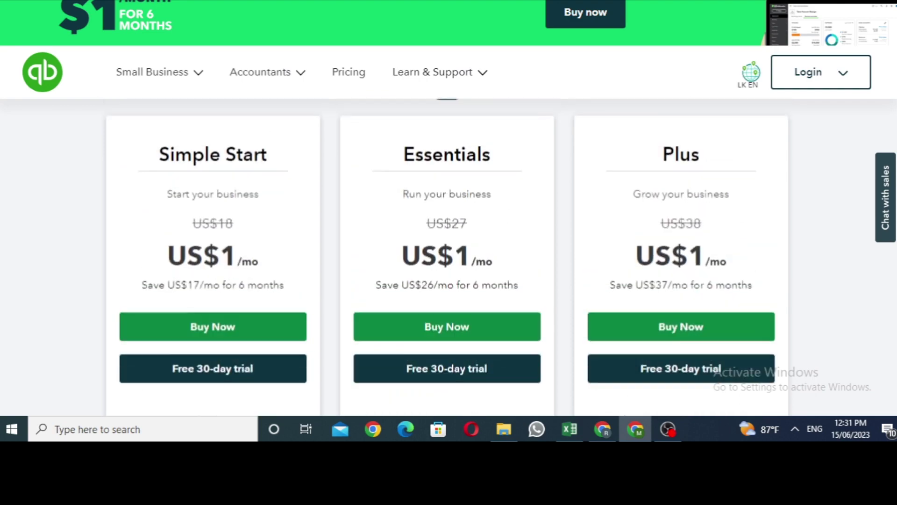
scroll(448, 208, "down", 5)
scroll(448, 208, "down", 3)
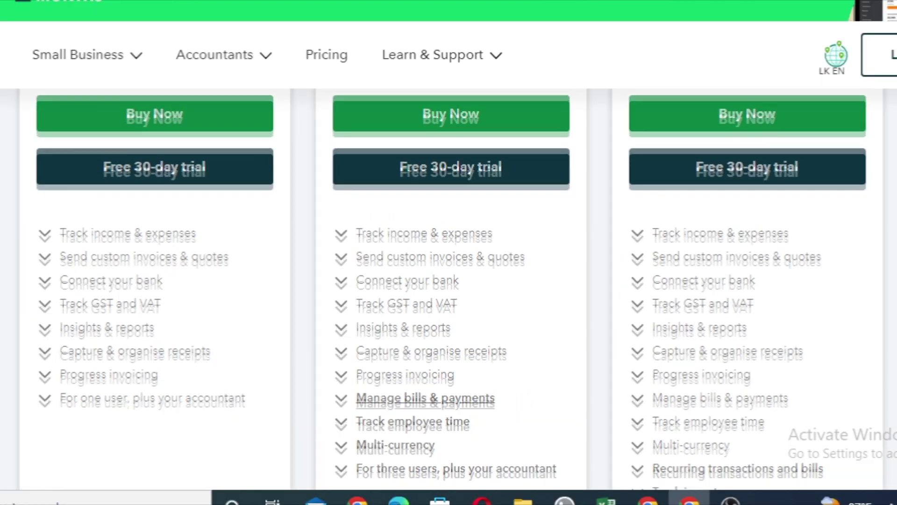
scroll(449, 280, "down", 1)
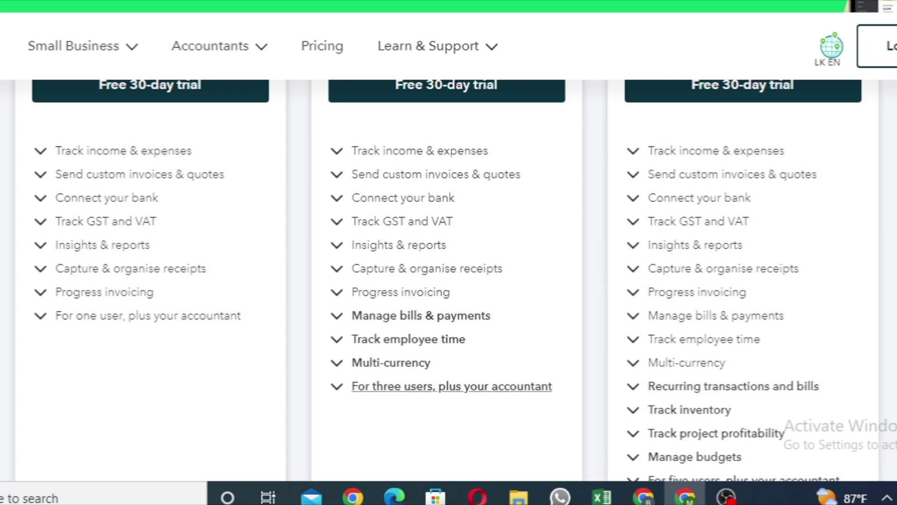
Step: Examine the Plus plan's price and the features it adds, from recurring transactions to its user allowance
scroll(696, 292, "up", 7)
scroll(449, 253, "up", 7)
scroll(449, 253, "down", 15)
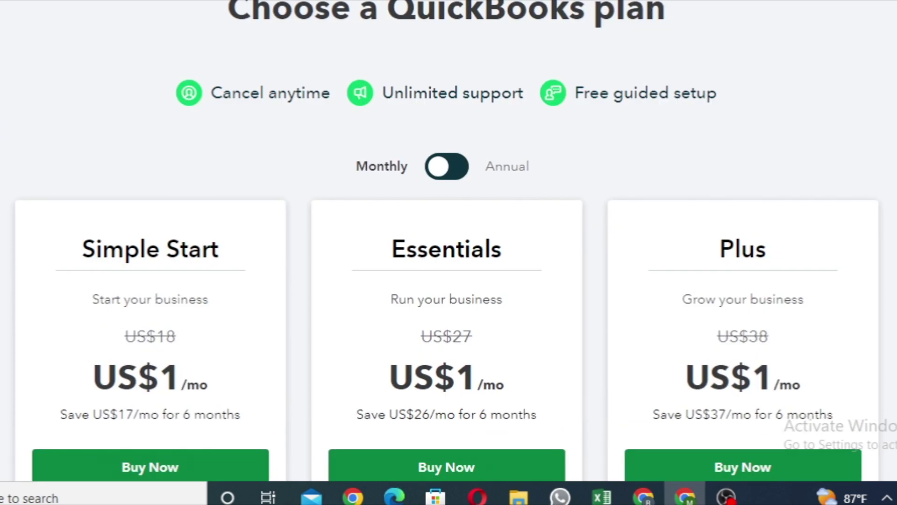
scroll(696, 221, "up", 2)
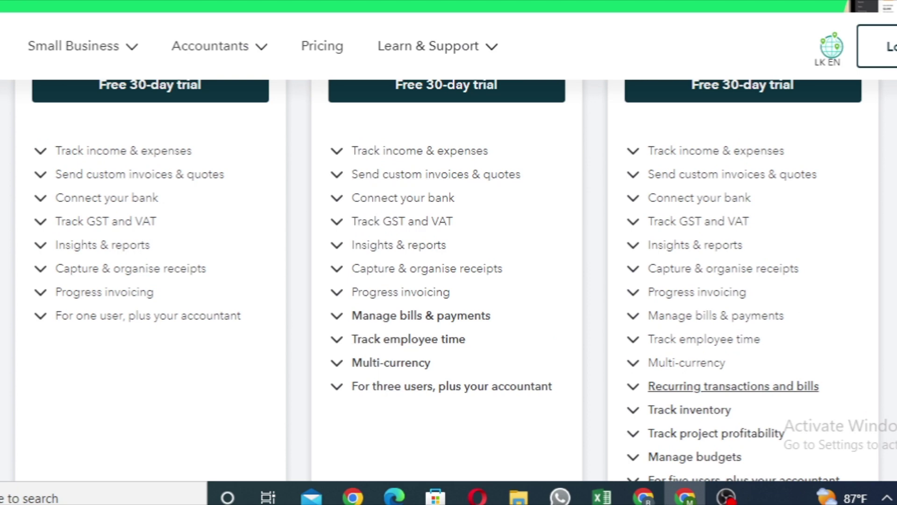
scroll(729, 386, "down", 2)
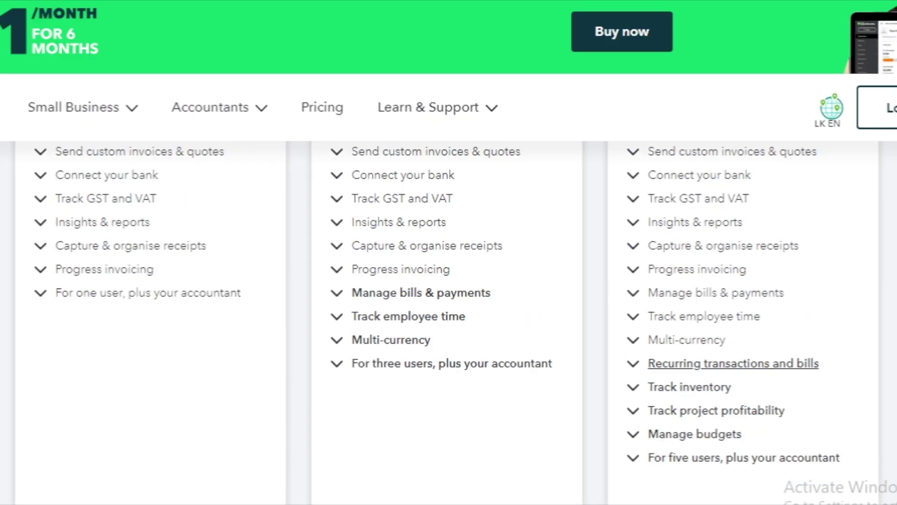
Step: Read the details of the Plus plan's Track inventory feature and close them
left_click(734, 363)
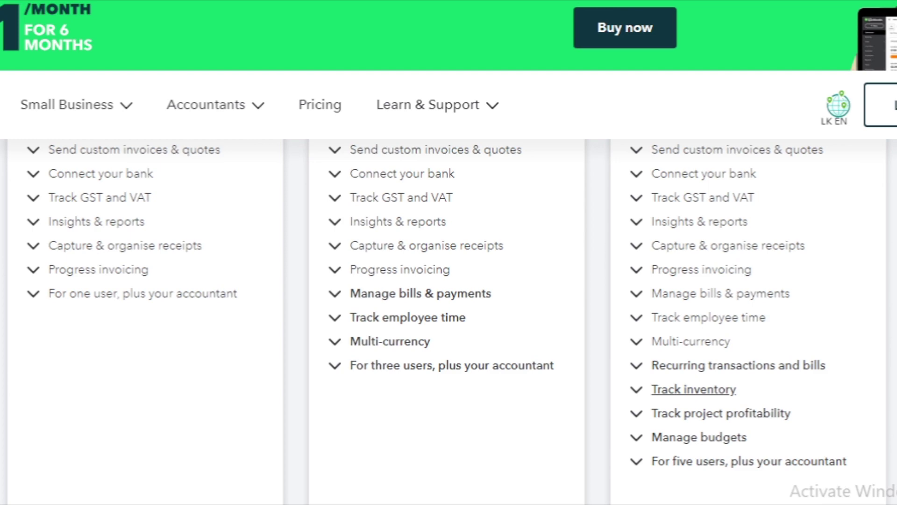
left_click(694, 389)
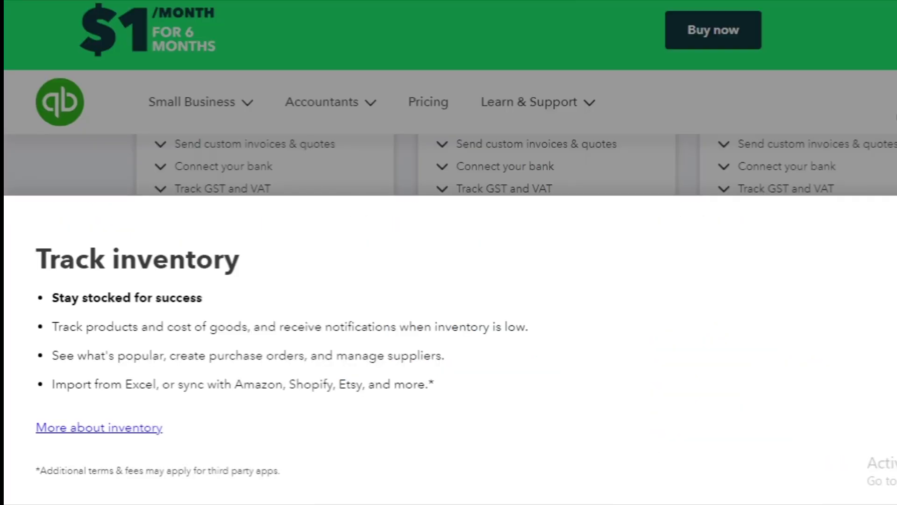
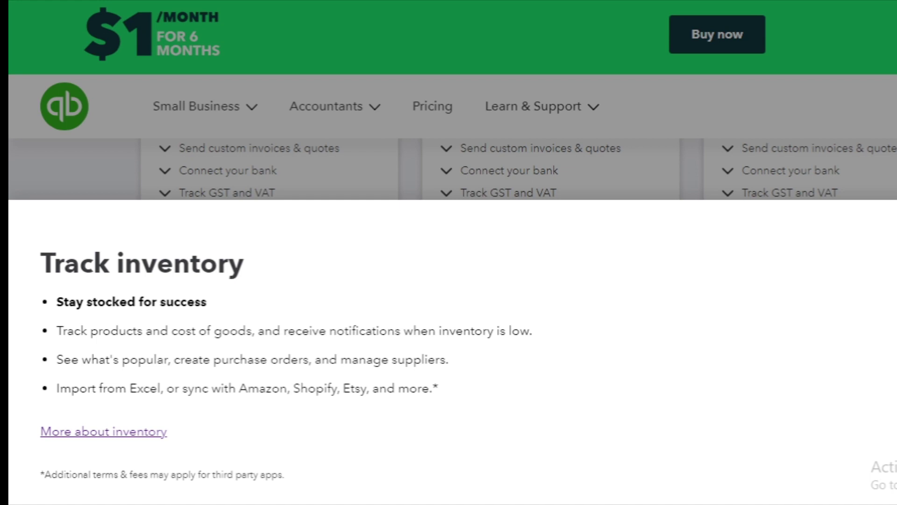
key("Escape")
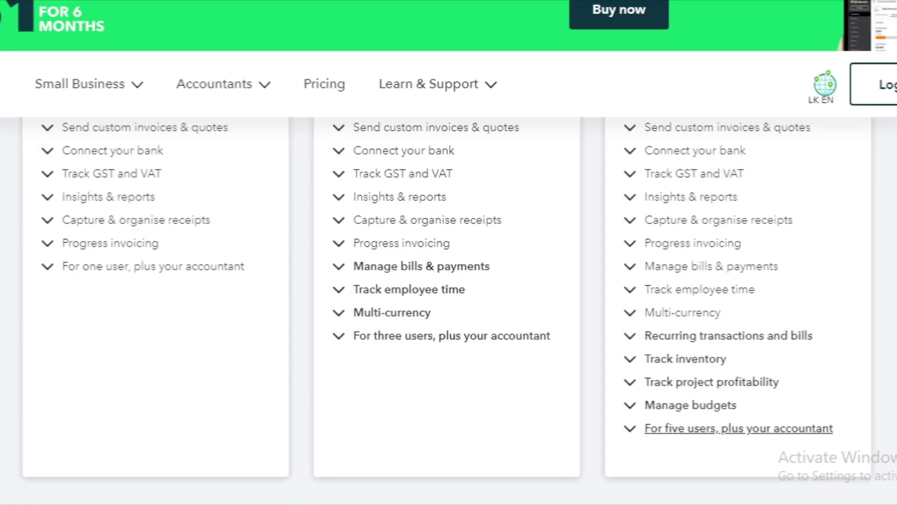
Step: Compare the monthly prices and feature lists of all three QuickBooks plans once more
scroll(449, 281, "up", 10)
scroll(449, 281, "down", 3)
scroll(448, 280, "up", 3)
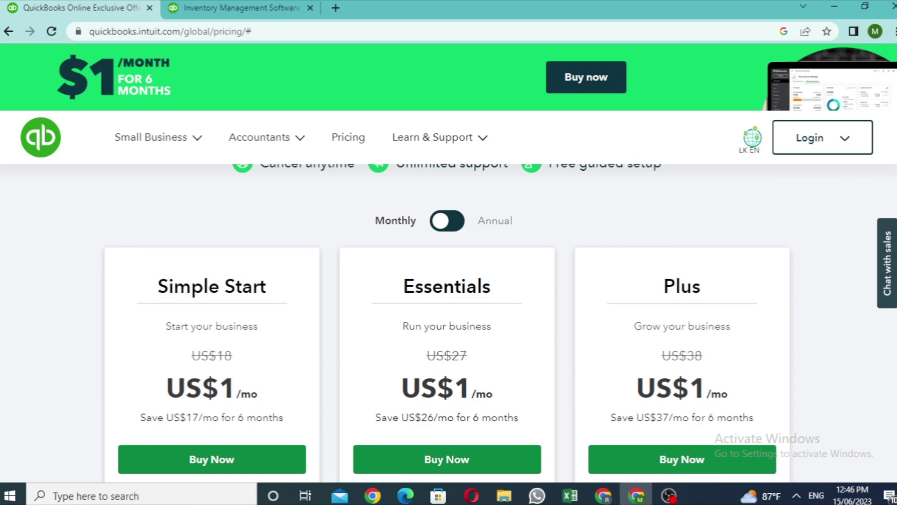
scroll(448, 323, "down", 6)
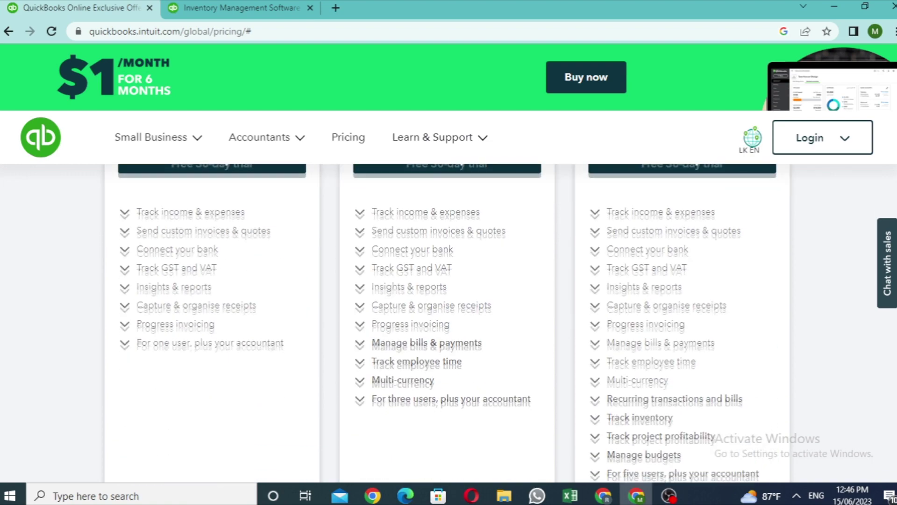
scroll(449, 322, "up", 4)
scroll(449, 322, "up", 2)
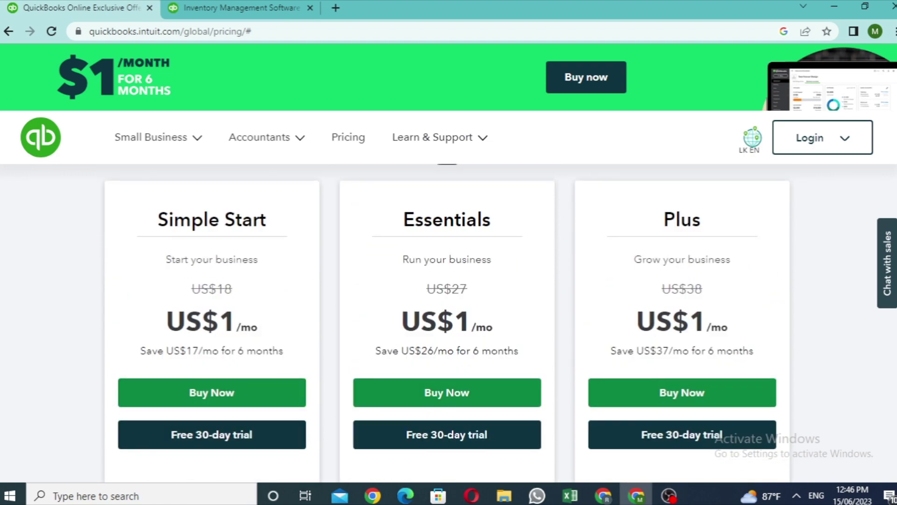
scroll(448, 322, "up", 2)
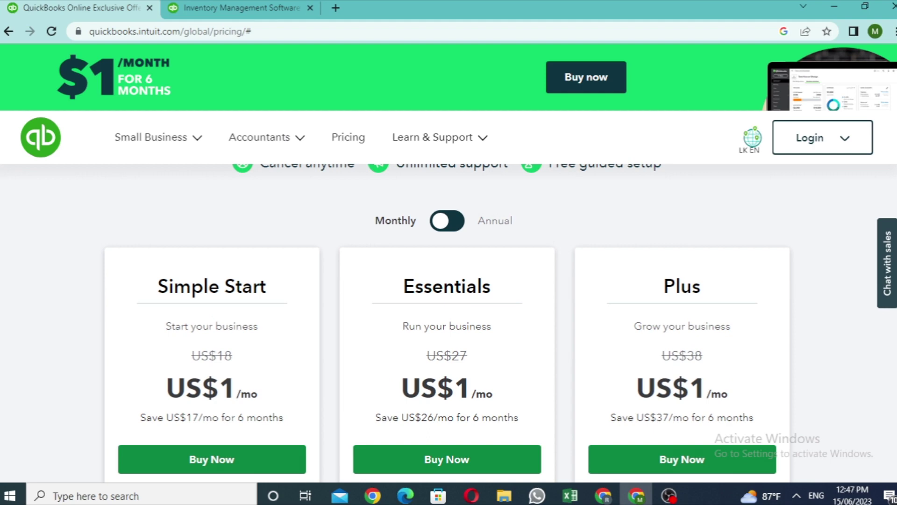
Step: Compare the discounted and regular monthly prices of the Simple Start, Essentials and Plus plans, along with their purchase and trial options
scroll(449, 323, "down", 3)
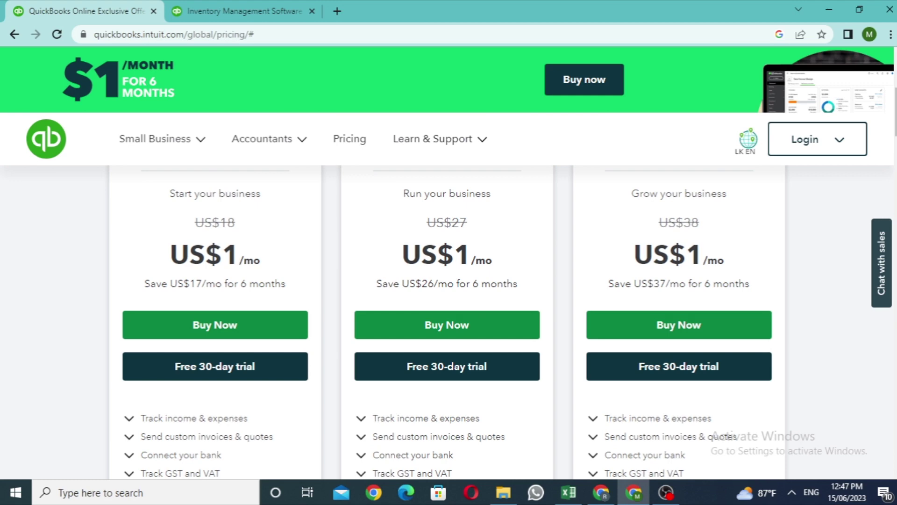
scroll(448, 323, "up", 3)
scroll(447, 323, "down", 1)
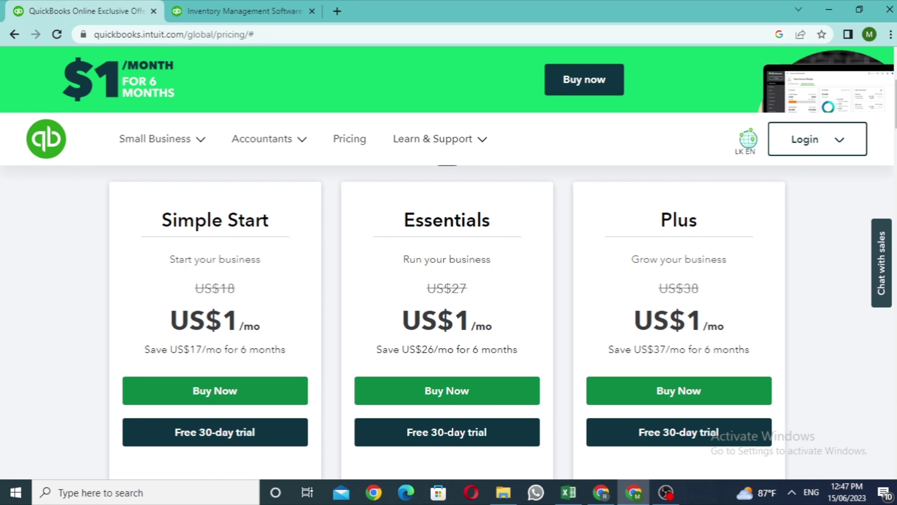
scroll(447, 322, "down", 2)
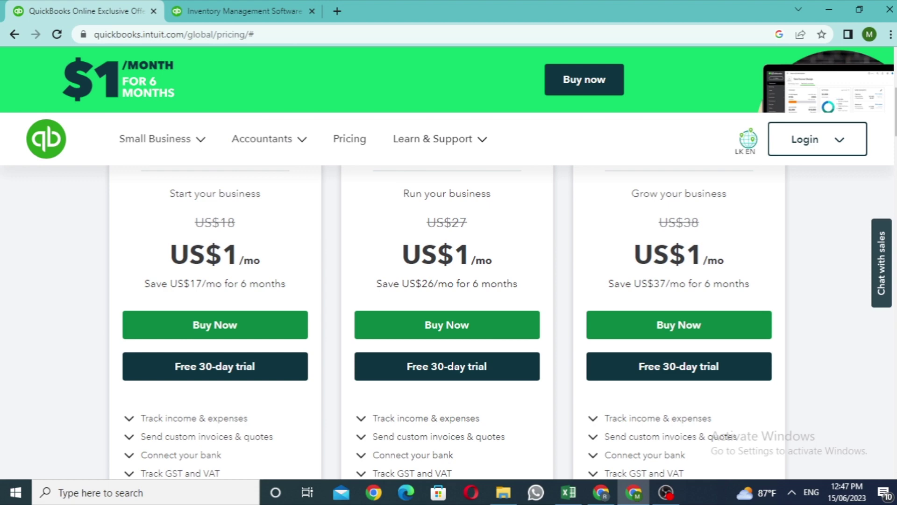
scroll(448, 323, "up", 2)
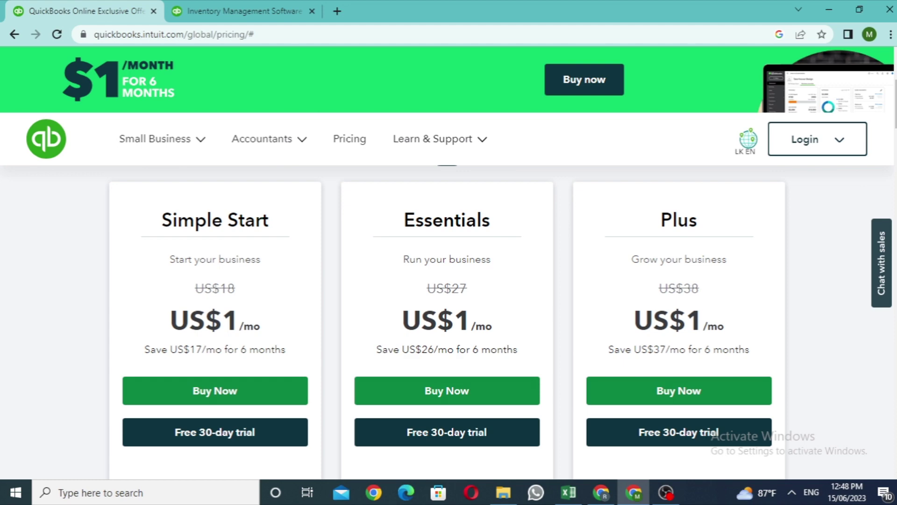
scroll(678, 327, "down", 1)
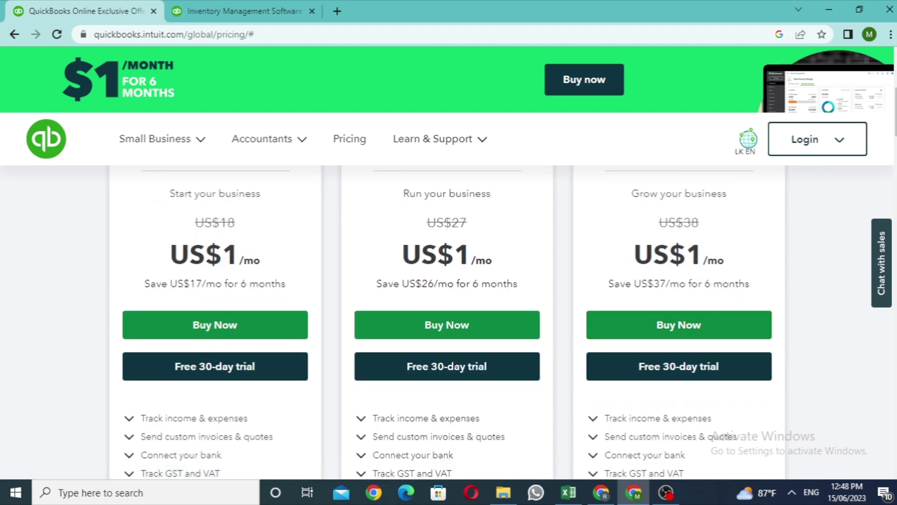
scroll(447, 322, "up", 1)
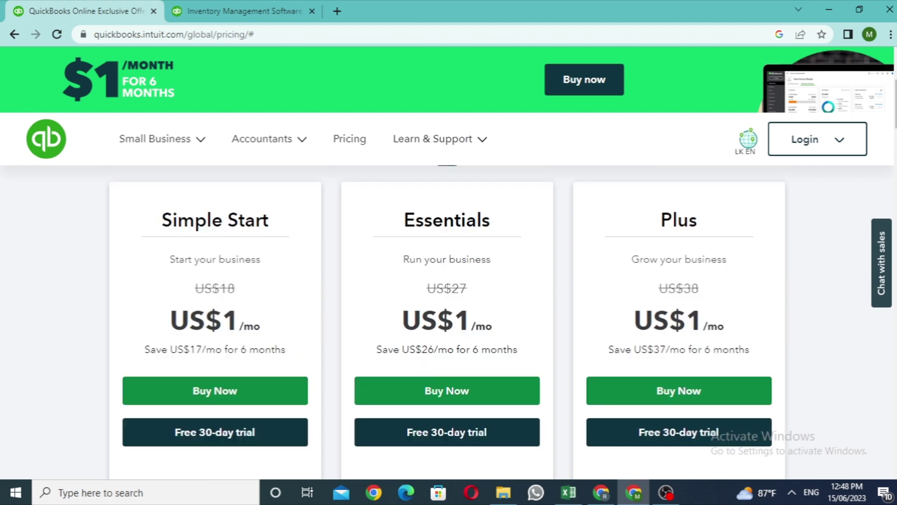
scroll(678, 262, "down", 2)
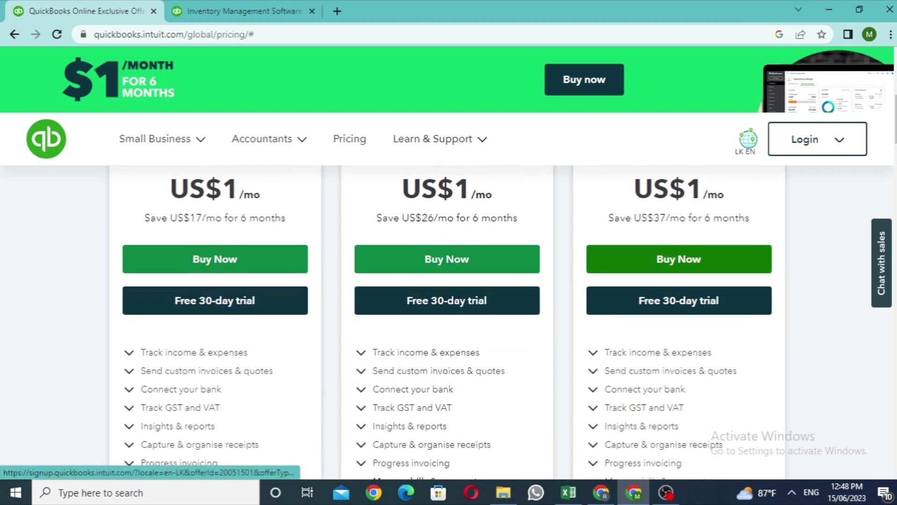
scroll(679, 260, "up", 2)
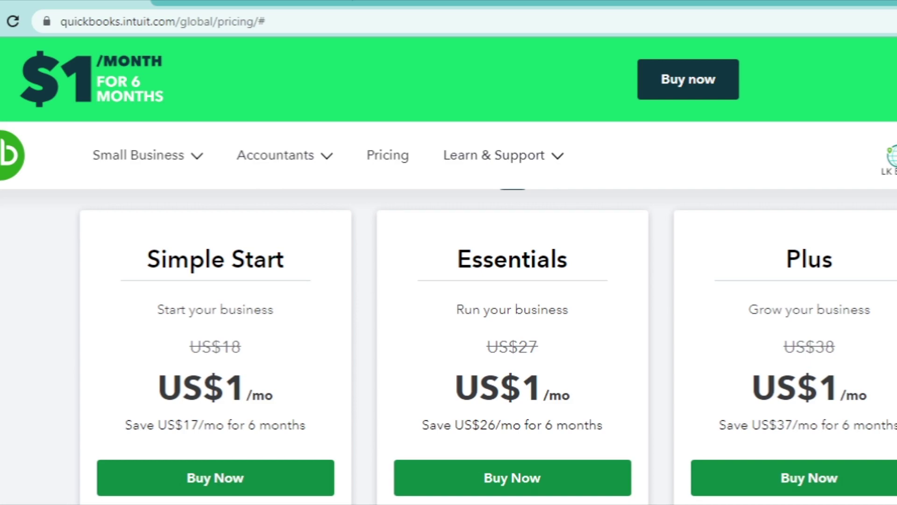
scroll(487, 347, "down", 3)
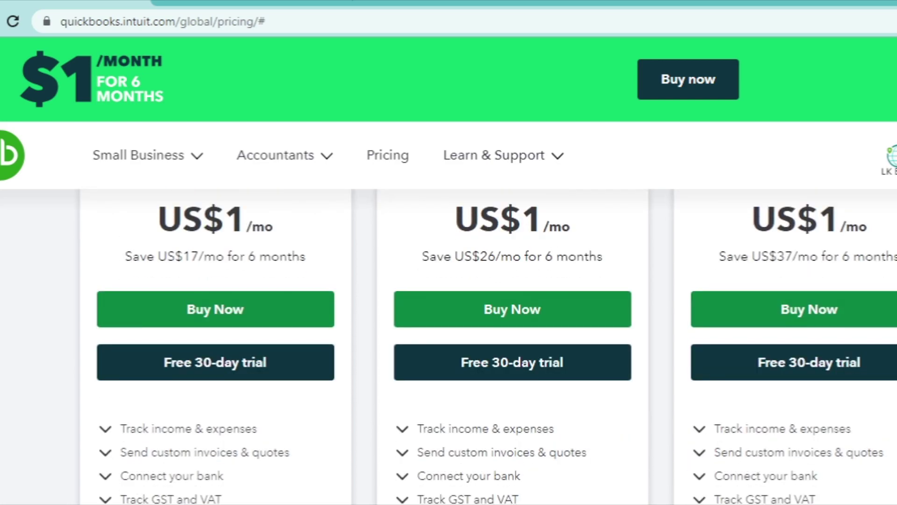
Step: Switch the plan pricing from monthly to annual billing and view the yearly prices of all three plans
scroll(486, 346, "up", 3)
scroll(487, 347, "up", 5)
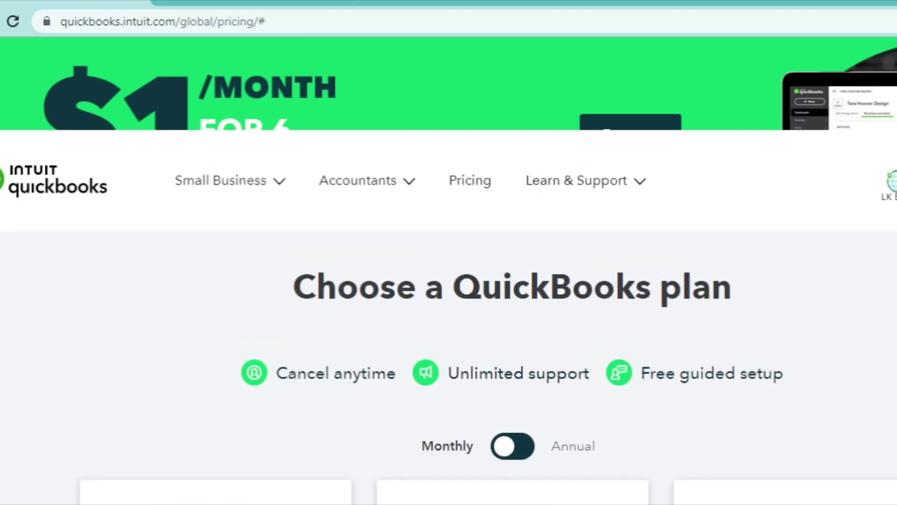
left_click(512, 446)
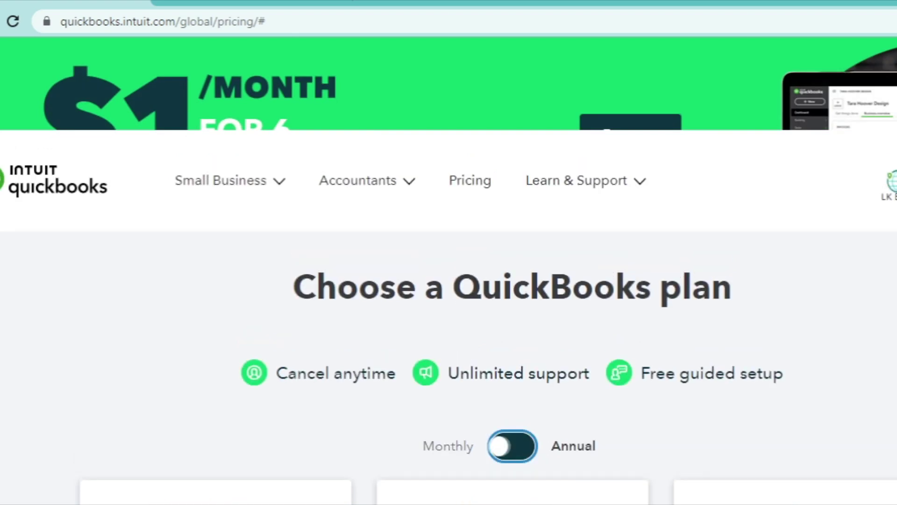
scroll(487, 347, "down", 5)
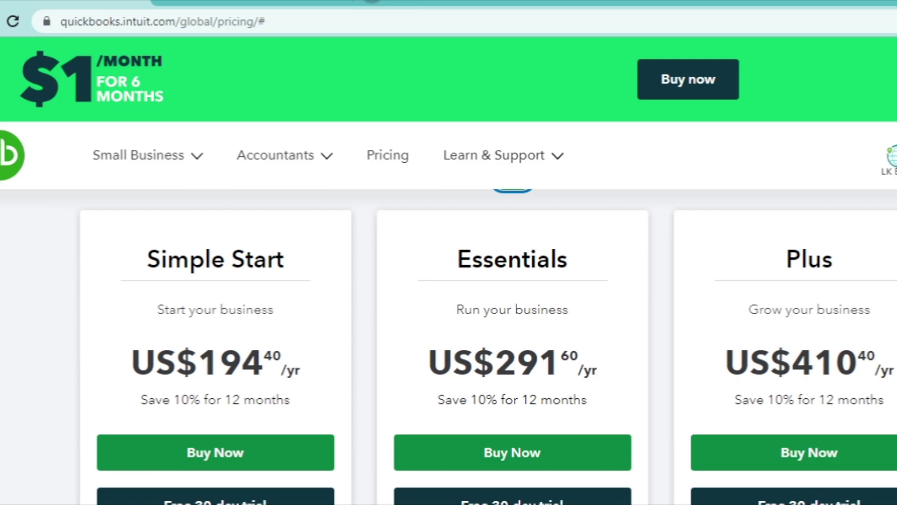
Step: Calculate 194.40/12 with a Google search in a new browser tab, and return to the annual plan prices
left_click(372, 1)
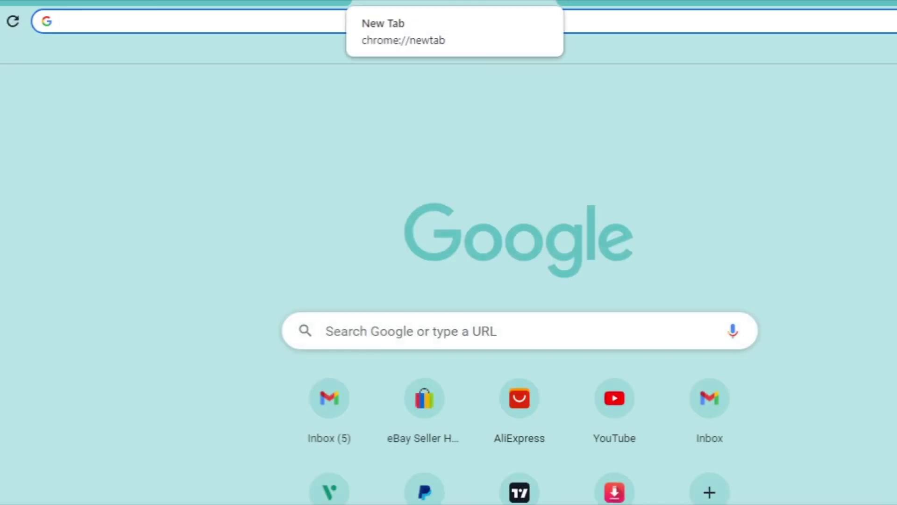
type("194.40/")
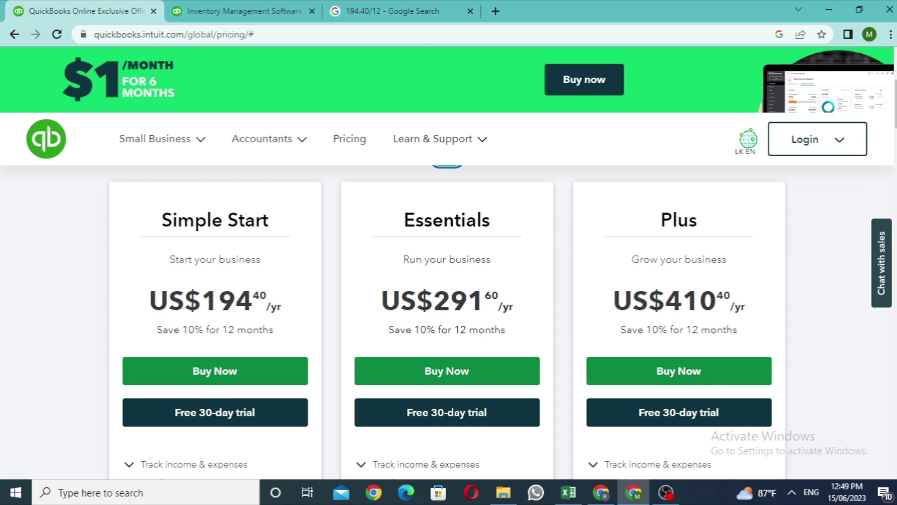
scroll(215, 435, "up", 2)
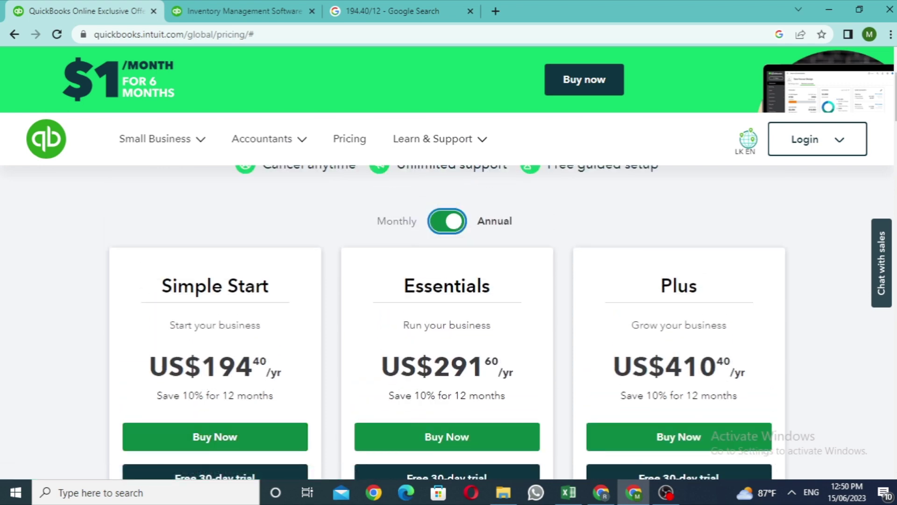
scroll(449, 304, "down", 2)
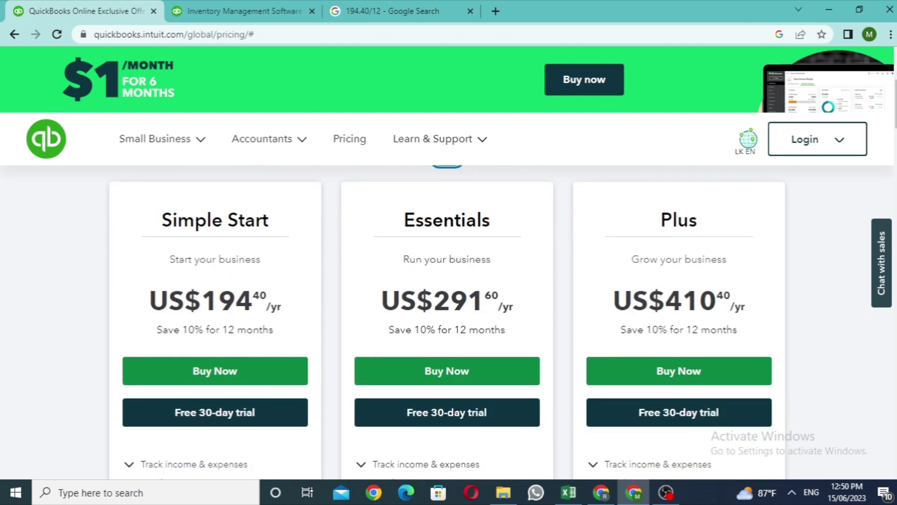
Step: Calculate the Plus plan's monthly equivalent under annual billing by searching Google for 410.40/12
key("ctrl+Tab")
key("ctrl+Tab")
key("slash")
type("410")
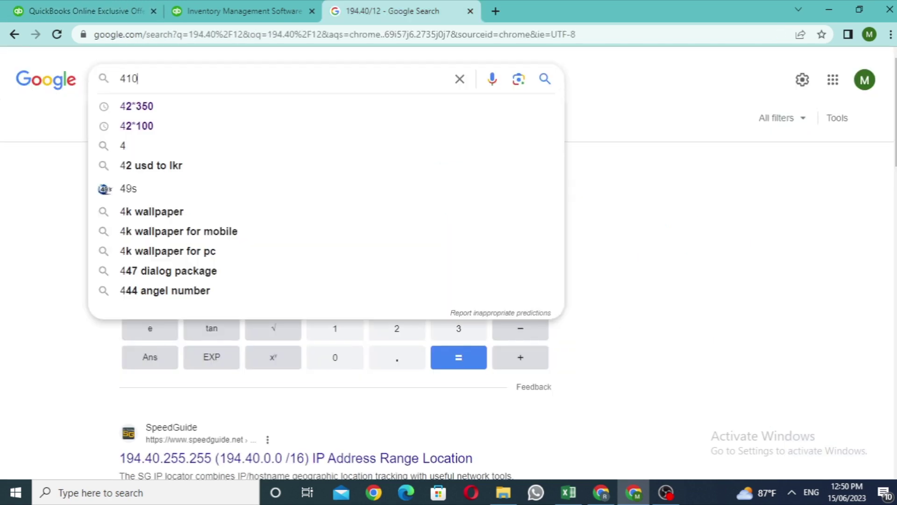
type(".40/12")
key("Return")
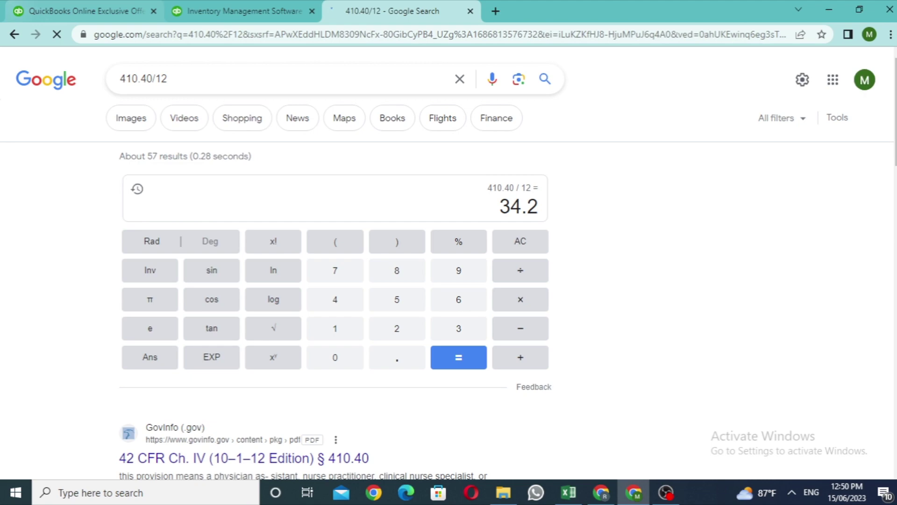
Step: Return to the QuickBooks pricing page and switch the plans to monthly billing to view their discounted prices
key("ctrl+Tab")
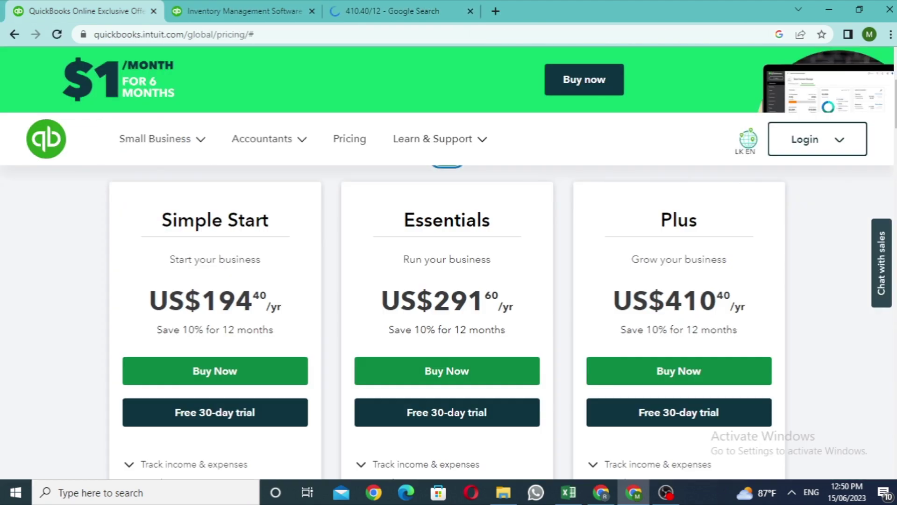
scroll(447, 280, "up", 5)
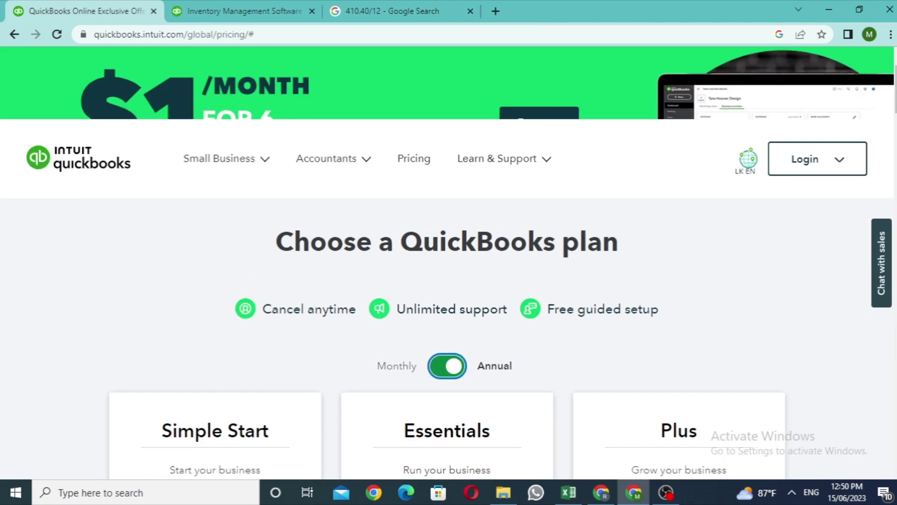
key("space")
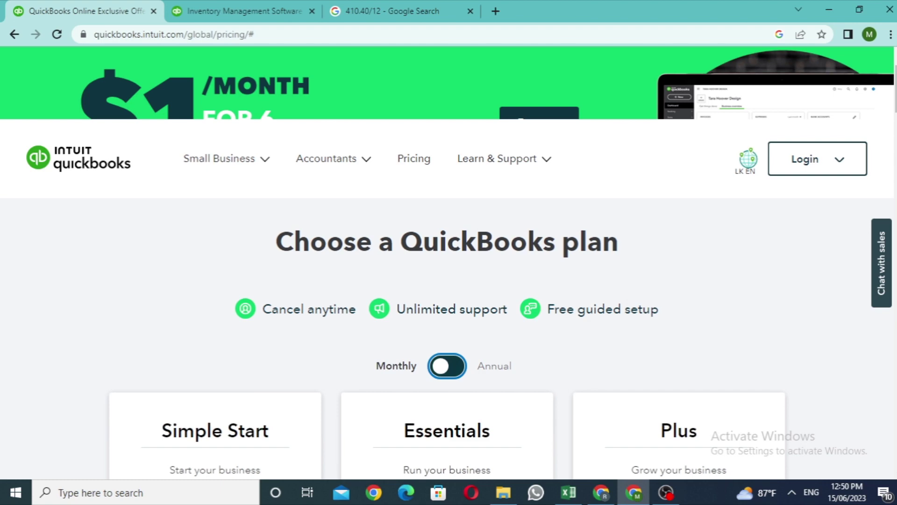
scroll(447, 280, "down", 5)
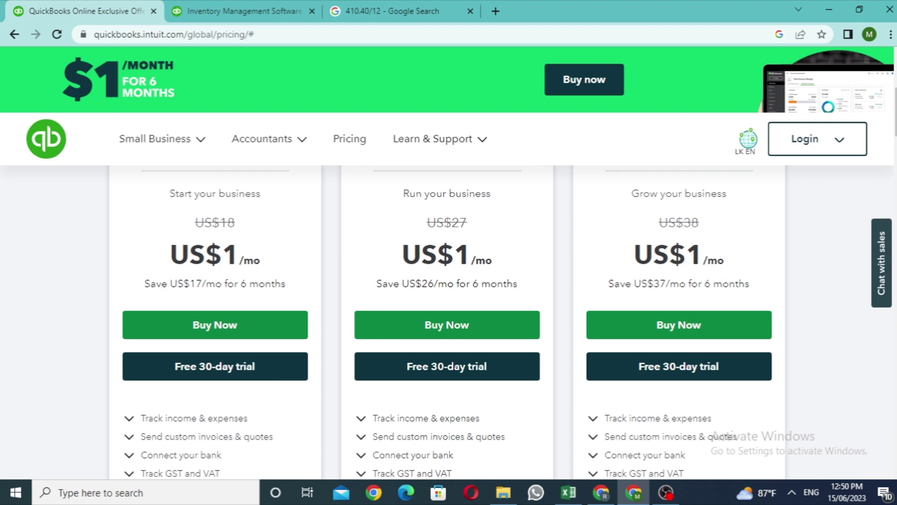
Step: Calculate the Plus plan's first-year cost under monthly billing by searching Google for 38*6+6
key("ctrl+3")
type("+6")
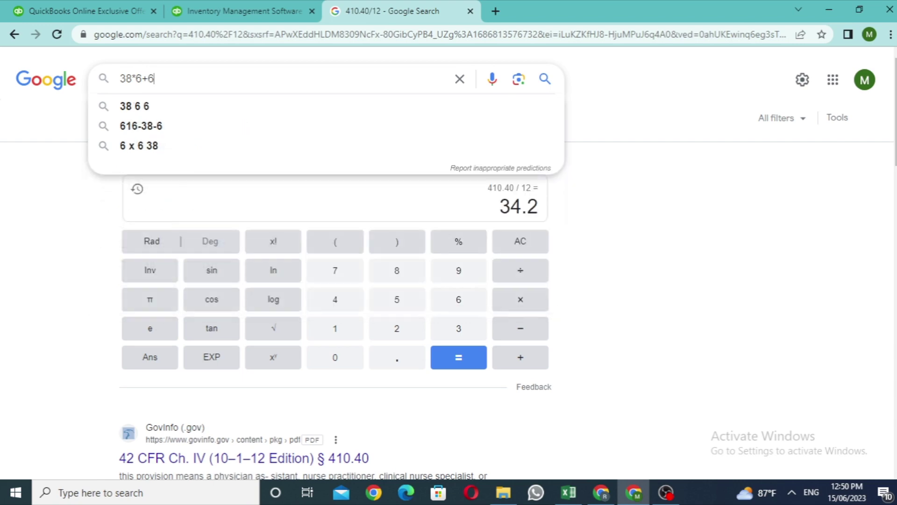
key("Return")
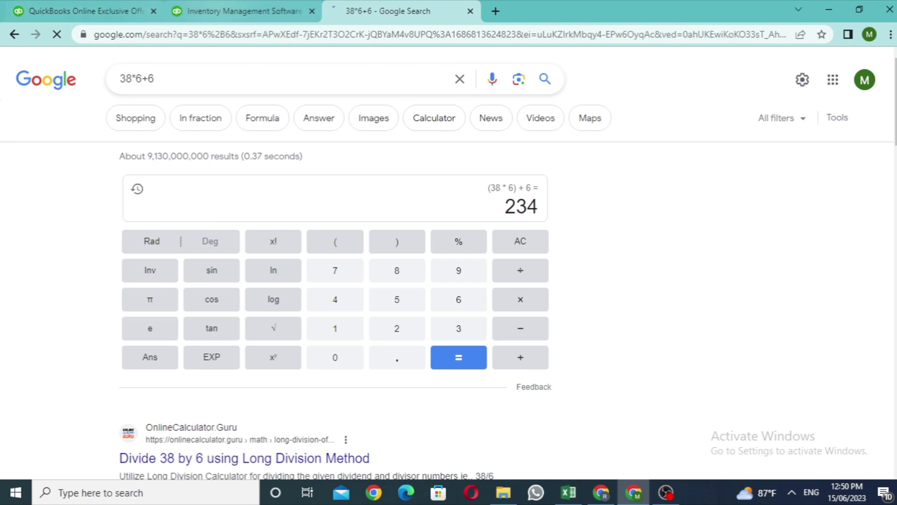
Step: Switch the plan pricing back to annual billing and compare the yearly prices with the calculated Plus plan cost
key("ctrl+2")
key("ctrl+3")
key("ctrl+1")
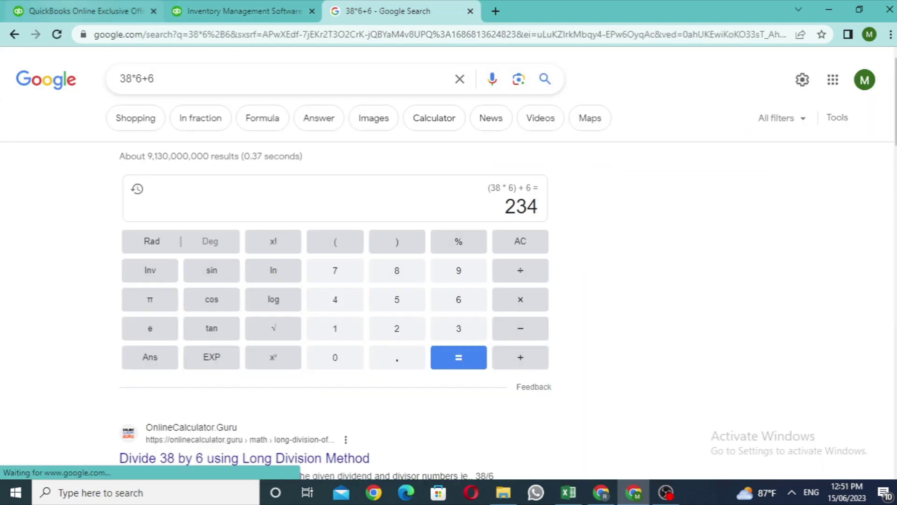
scroll(448, 281, "down", 5)
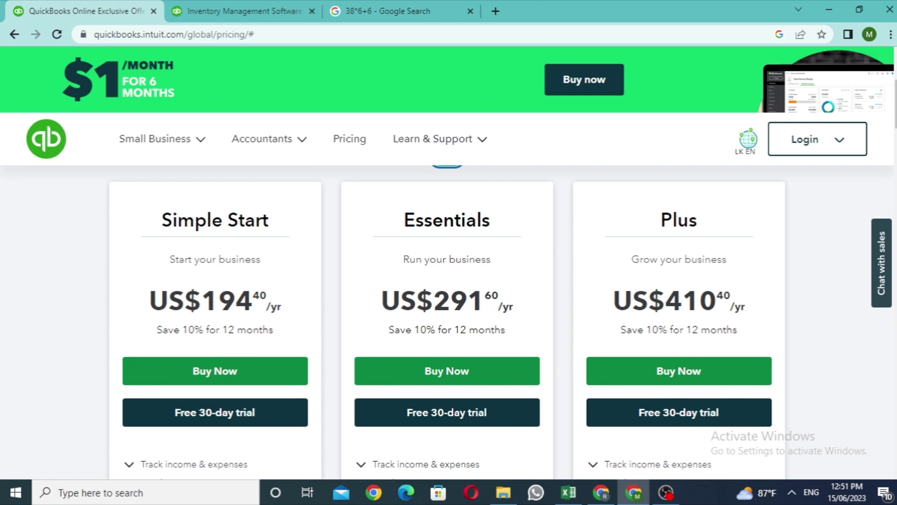
key("ctrl+3")
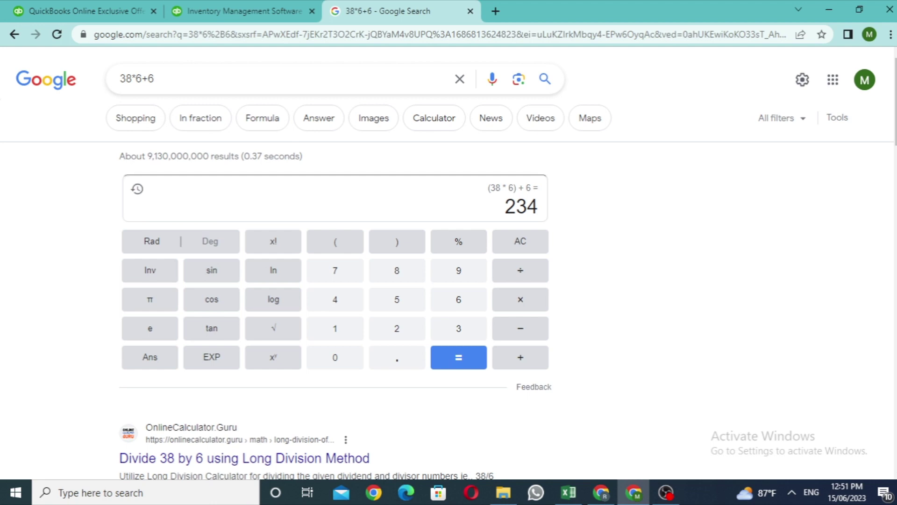
key("ctrl+1")
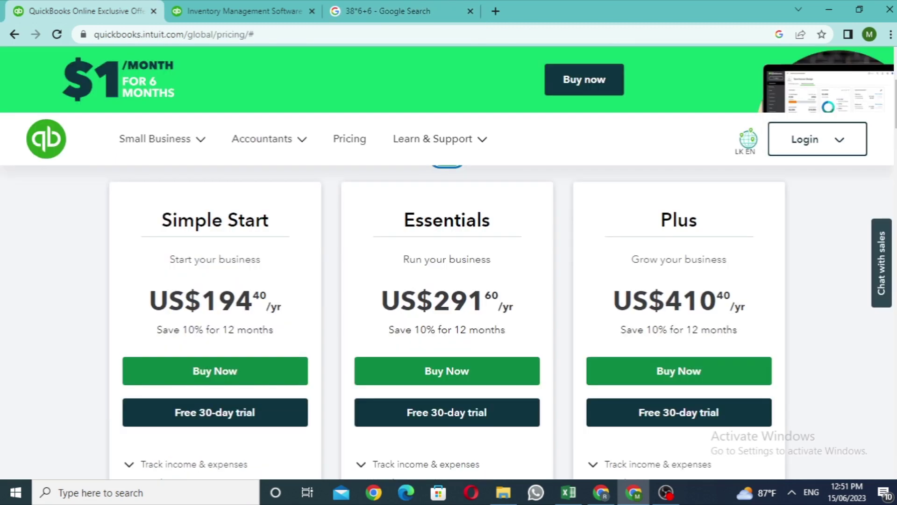
scroll(447, 321, "up", 2)
scroll(448, 321, "down", 2)
scroll(447, 321, "up", 2)
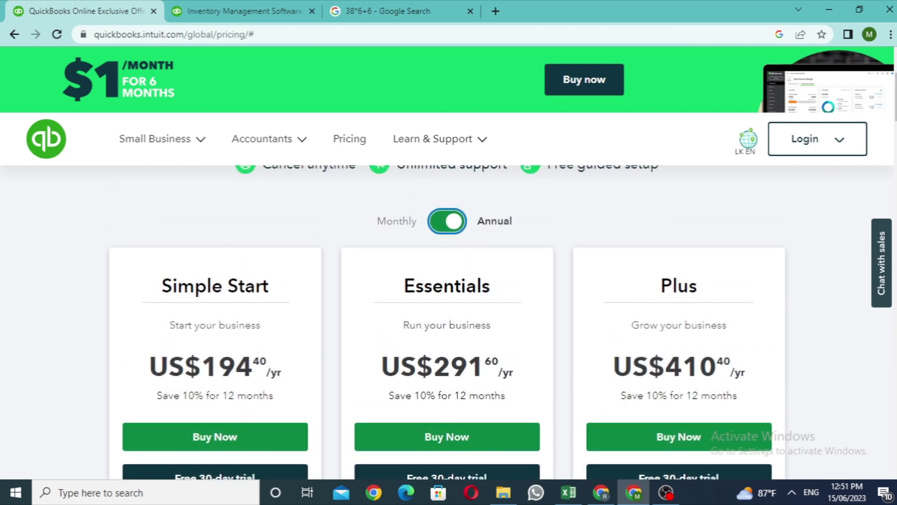
scroll(447, 321, "down", 2)
scroll(447, 322, "up", 2)
Step: Switch the plans to monthly billing and review their prices and feature lists down to the user allowances
scroll(447, 321, "down", 4)
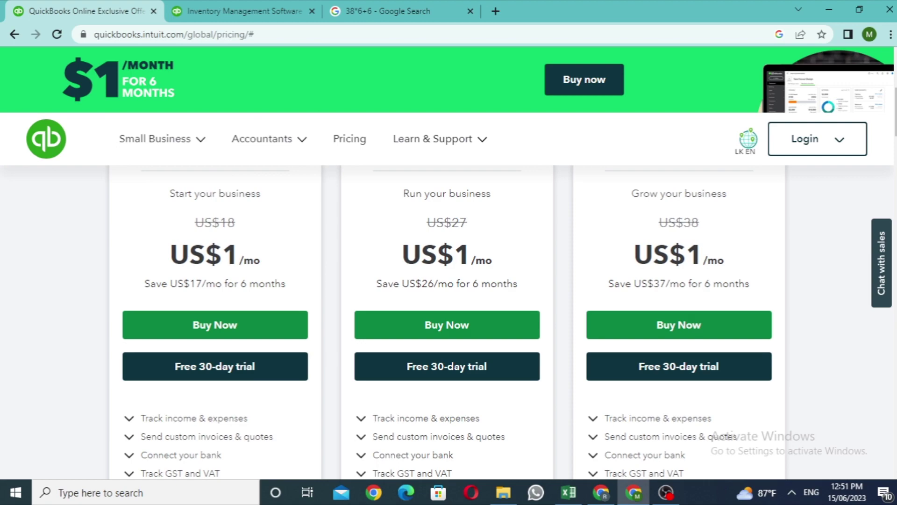
scroll(447, 323, "down", 3)
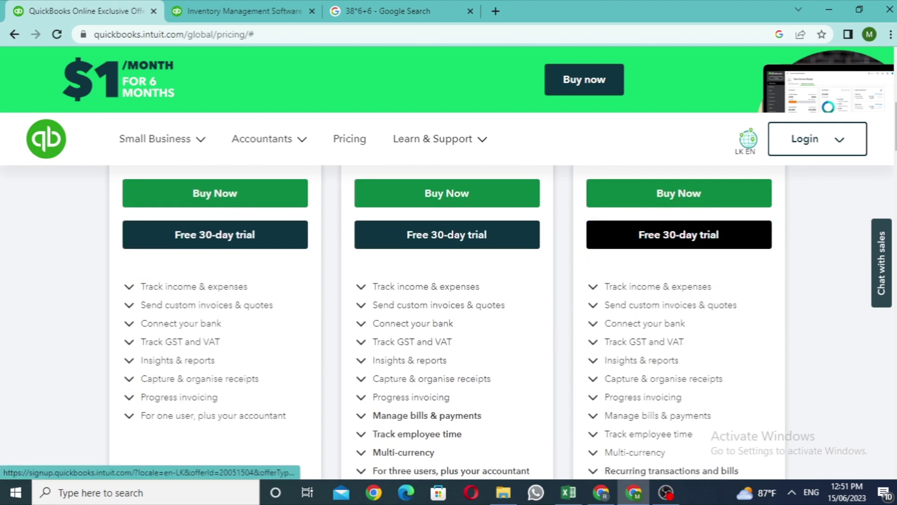
scroll(679, 235, "up", 4)
scroll(680, 431, "down", 3)
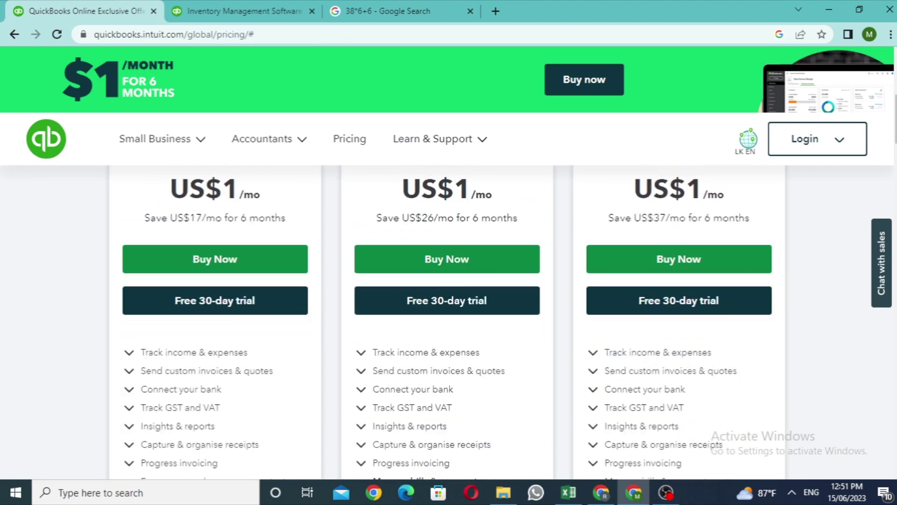
scroll(679, 301, "down", 4)
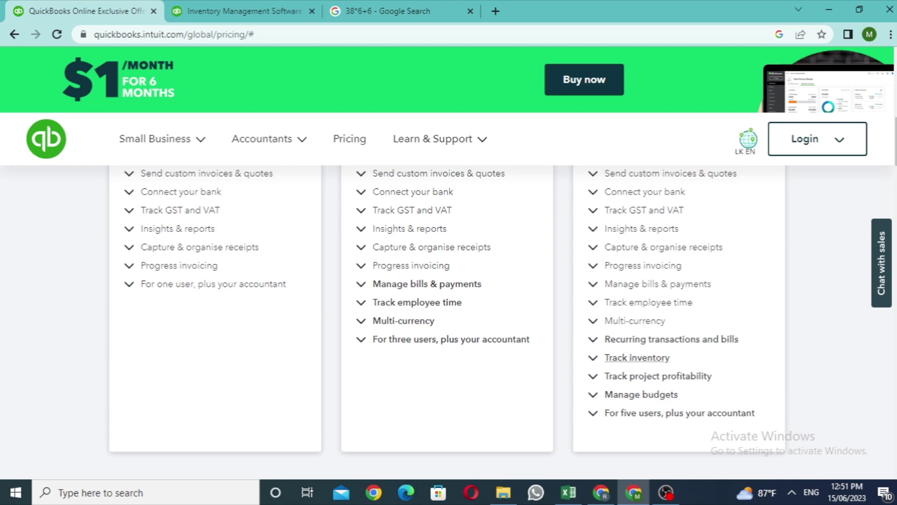
scroll(447, 322, "up", 4)
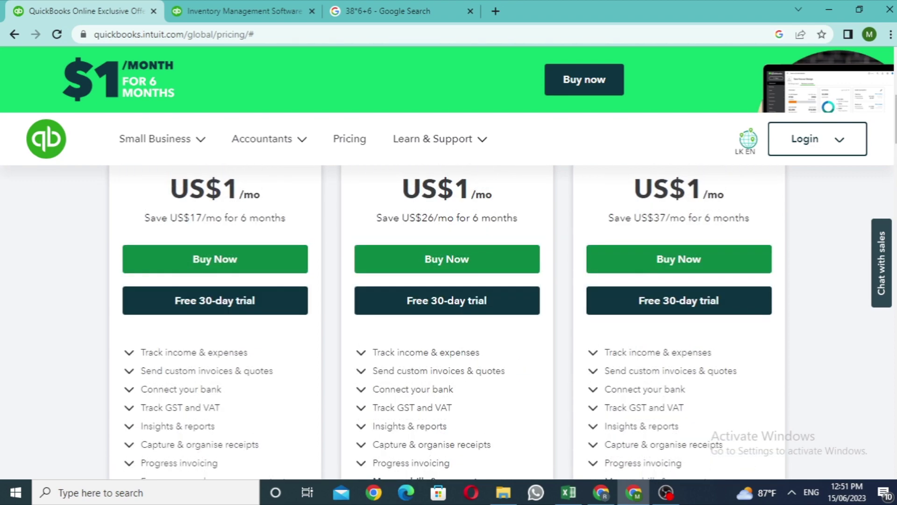
scroll(447, 322, "up", 3)
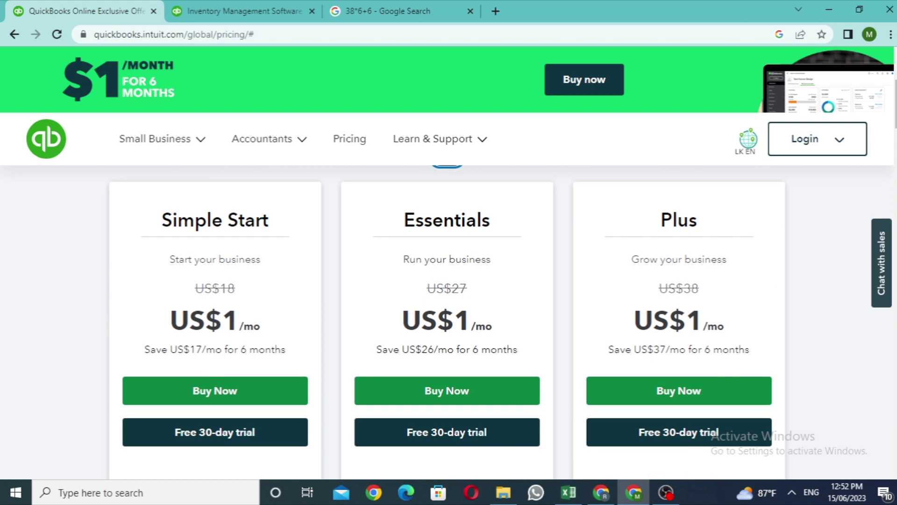
Step: Compare the monthly prices and included features of the Simple Start, Essentials and Plus plans once more
scroll(196, 303, "down", 3)
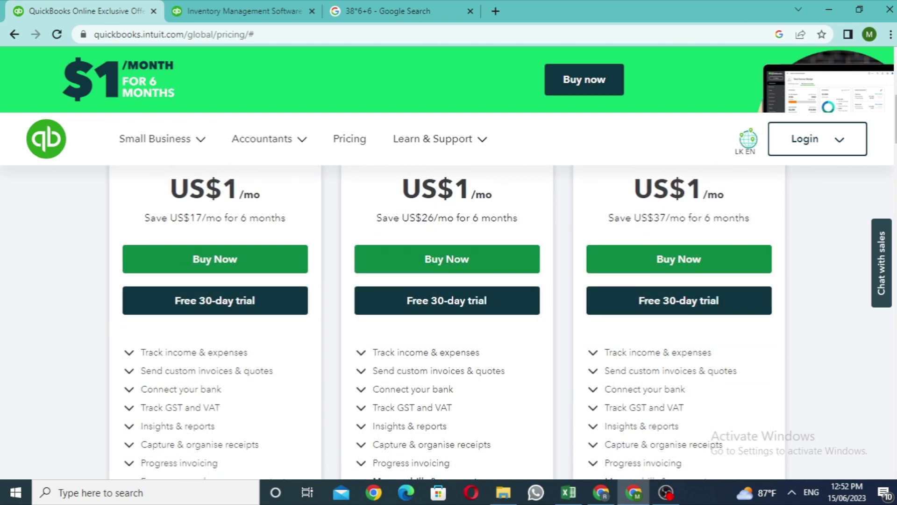
scroll(642, 303, "down", 7)
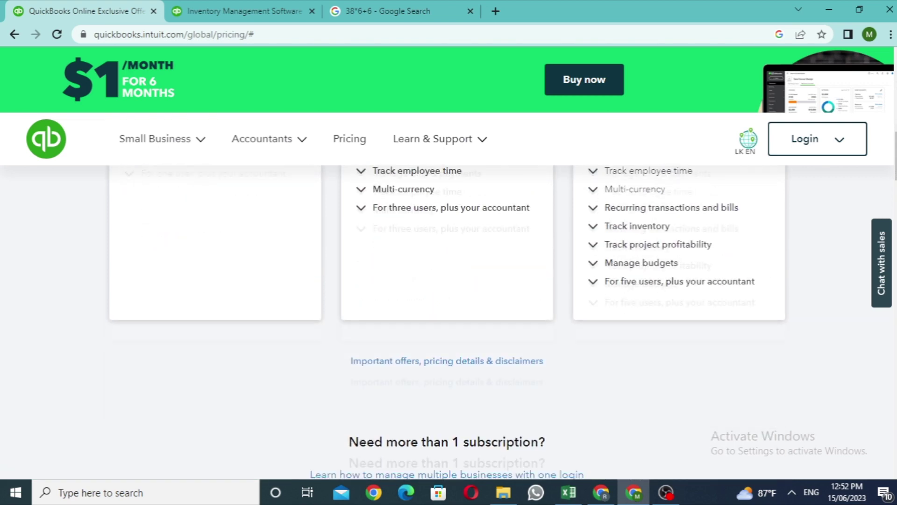
scroll(642, 303, "up", 4)
scroll(641, 303, "up", 3)
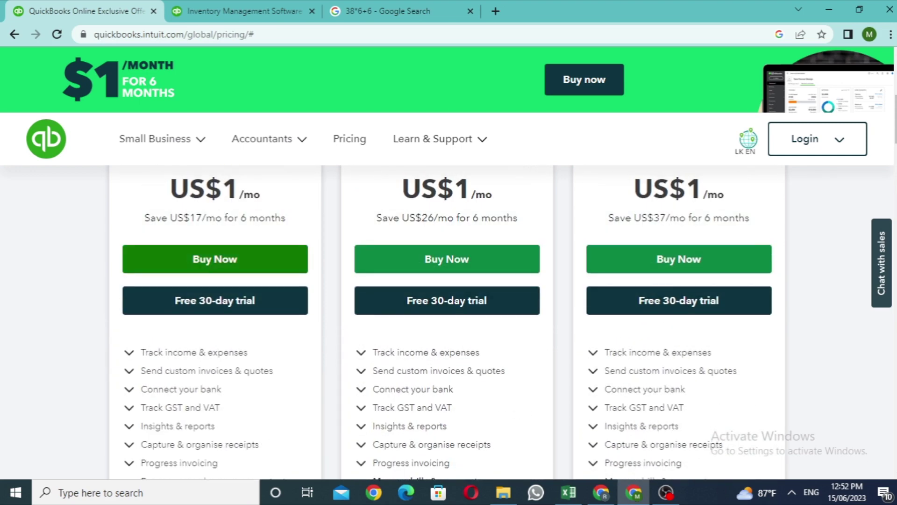
scroll(448, 322, "up", 3)
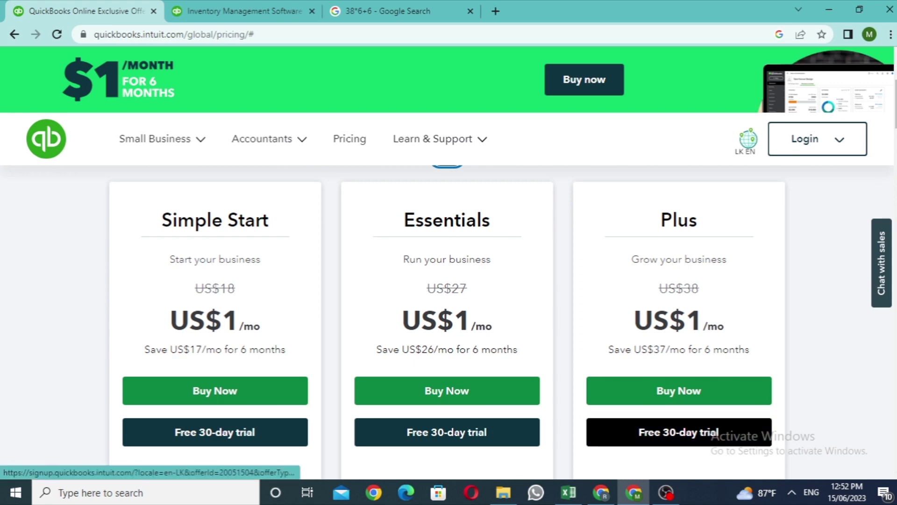
scroll(678, 432, "down", 3)
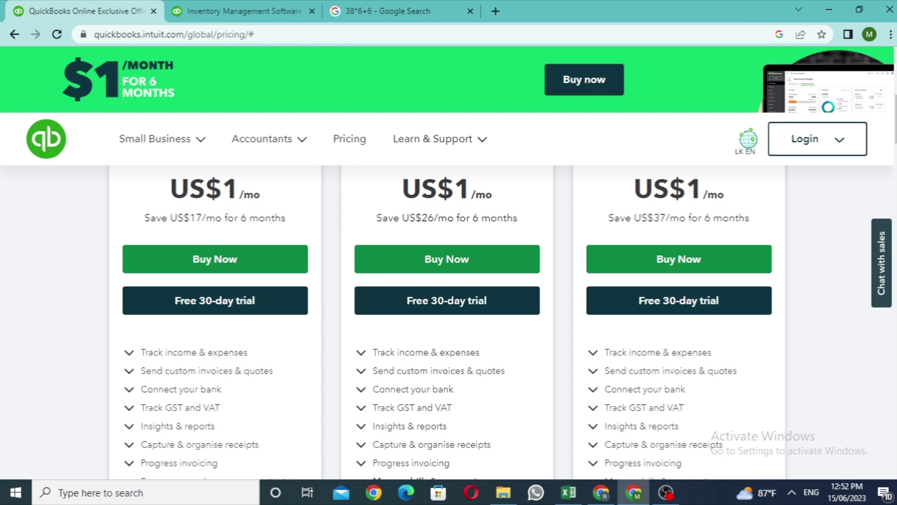
Step: Open the free 30-day trial sign-up for the Plus plan and look through the account form's required fields
left_click(215, 259)
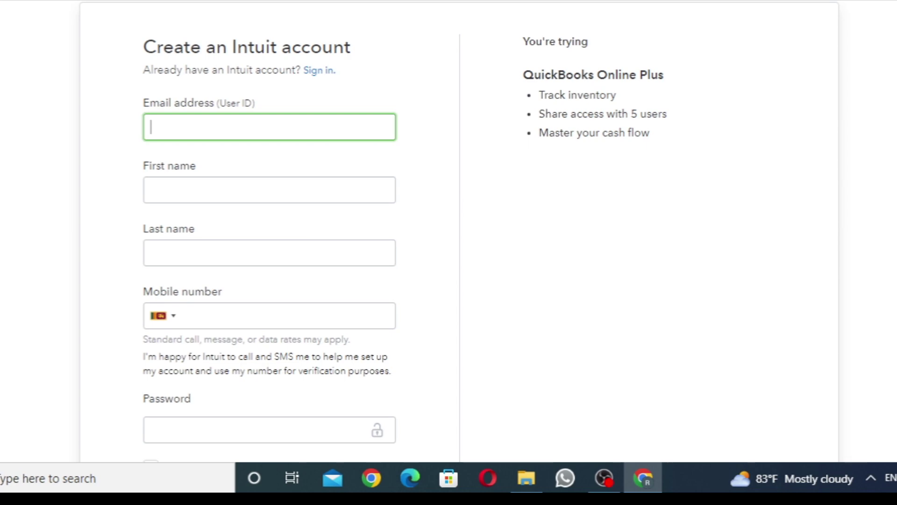
scroll(448, 233, "down", 3)
scroll(449, 233, "up", 3)
scroll(459, 233, "down", 3)
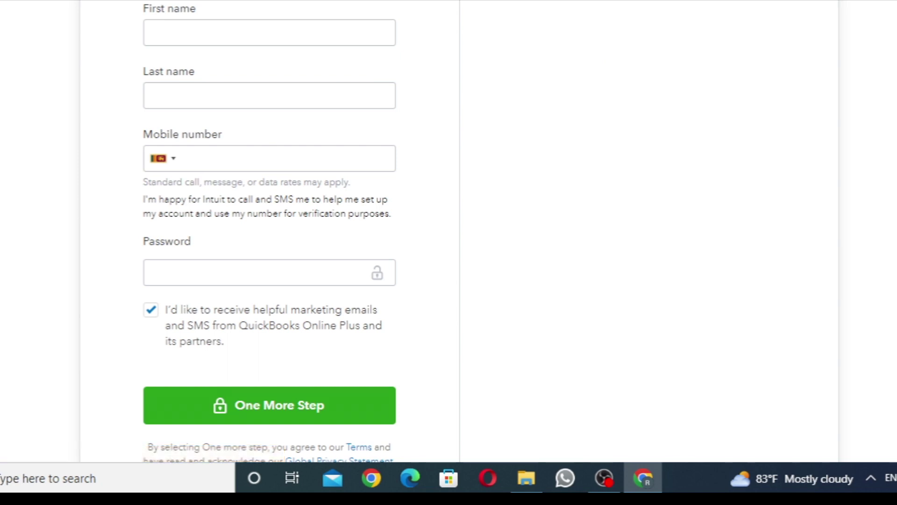
scroll(270, 234, "up", 3)
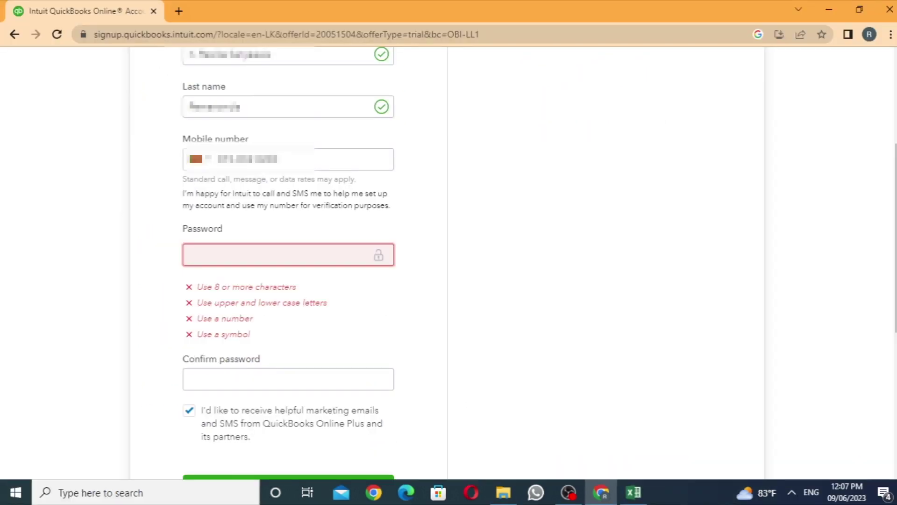
Step: Fill in the account password and repeat it in the password confirmation field
left_click(289, 255)
key("ctrl+v")
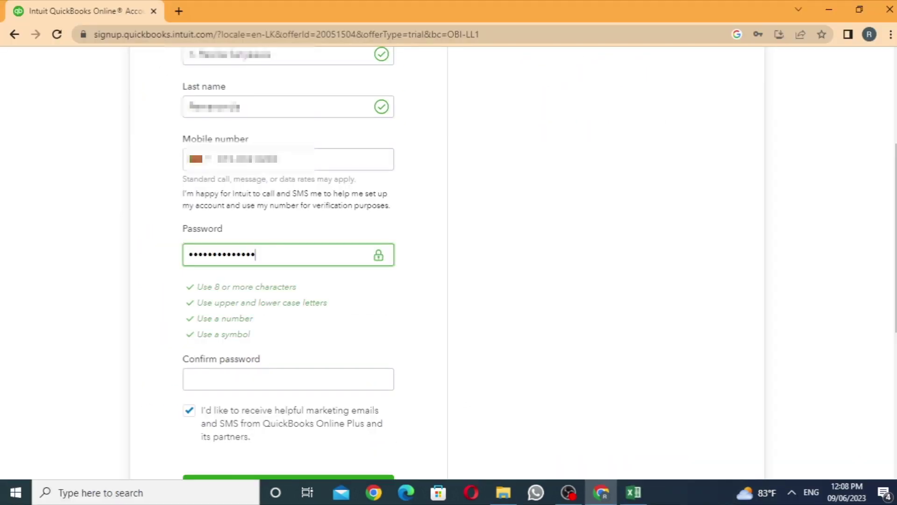
left_click(287, 380)
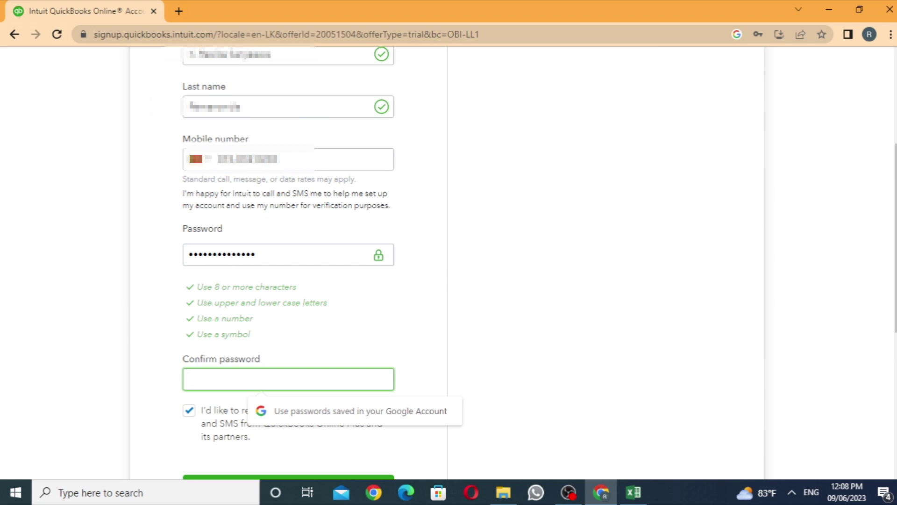
key("ctrl+v")
Step: Leave the marketing emails and SMS option enabled and submit the account form to continue the sign-up
scroll(288, 262, "down", 3)
key("Tab")
key("space")
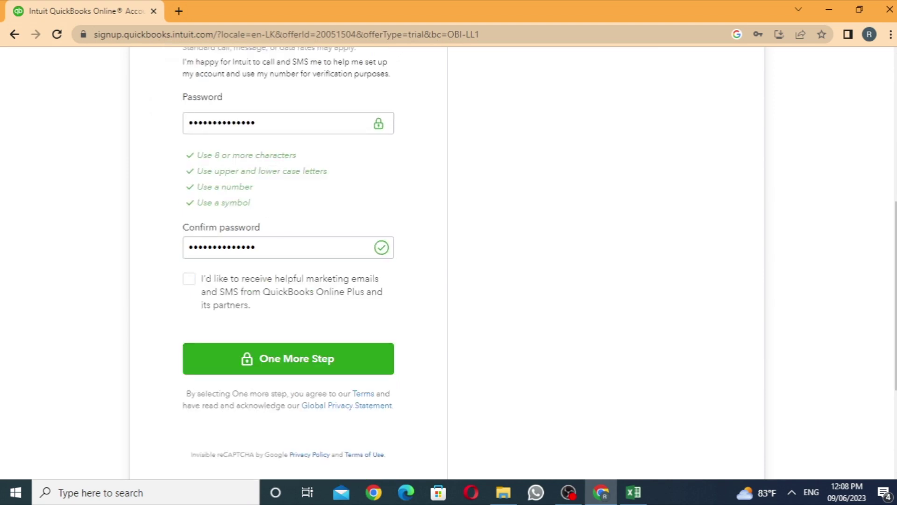
key("space")
key("space")
key("space")
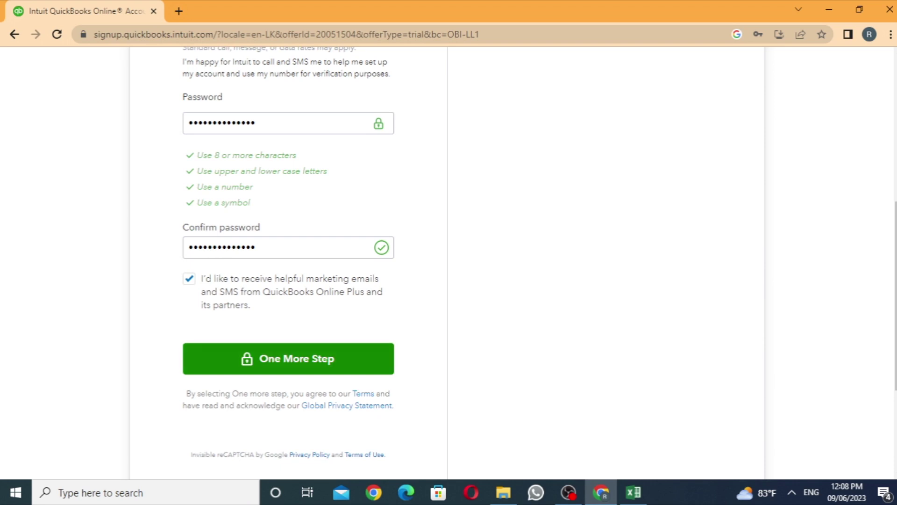
key("Return")
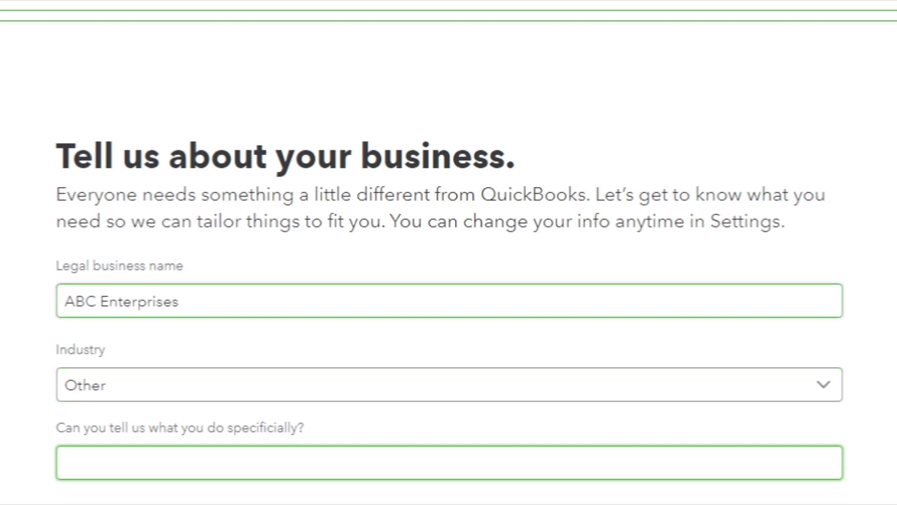
Step: Look through the available industry options for the business, from Accommodation and Food Services through Rental & Hiring services
left_click(449, 384)
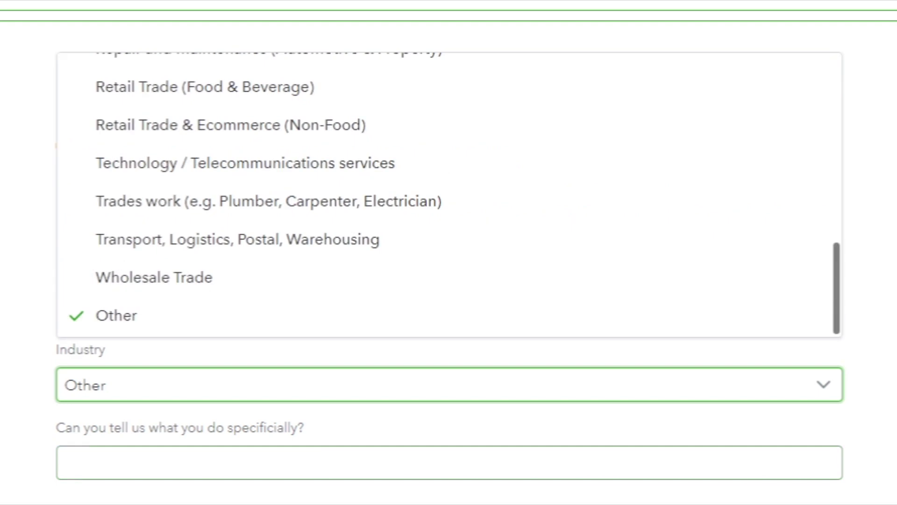
scroll(449, 197, "up", 10)
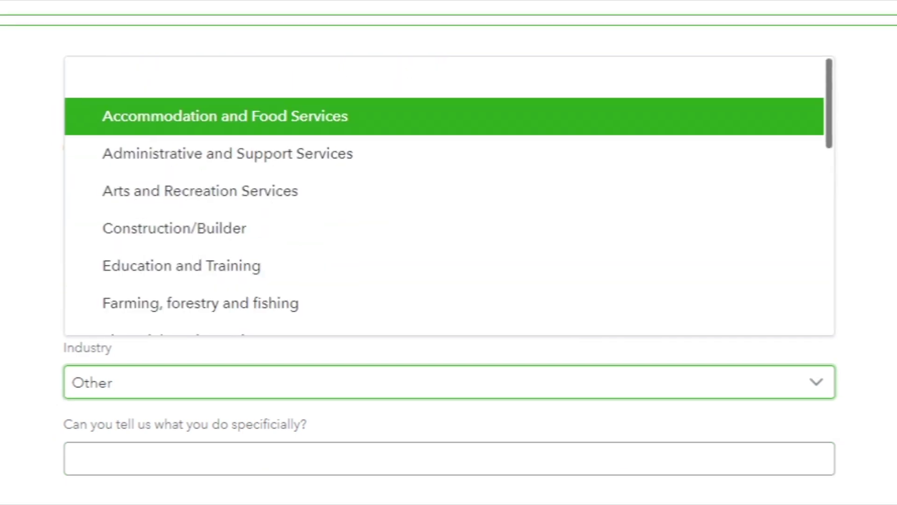
key("Down")
key("Down")
key("Down")
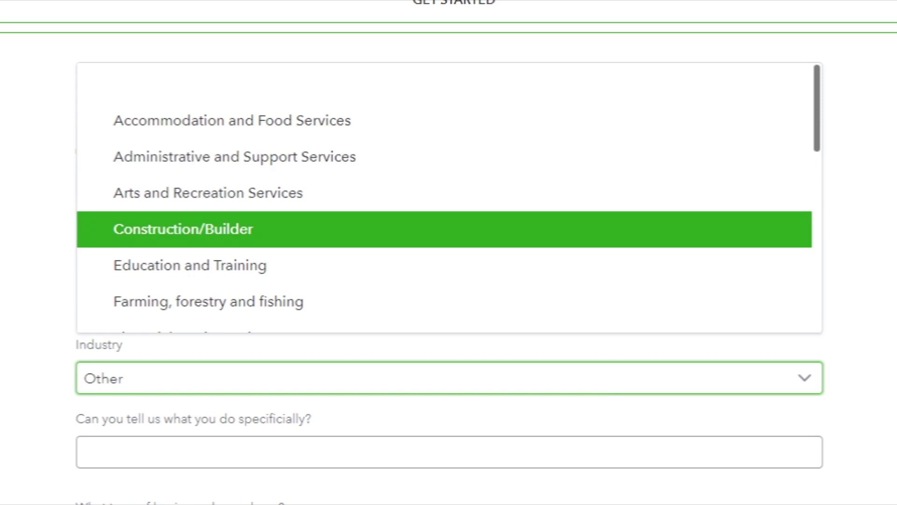
key("Down")
key("Down")
key("Down")
key("Down")
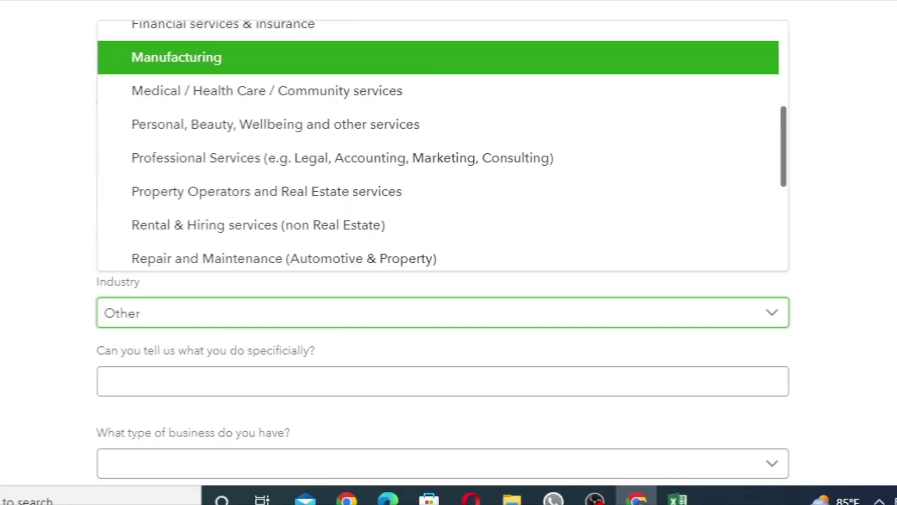
key("Down")
key("Down")
key("Down")
key("Down")
key("Down")
key("Up")
key("Down")
key("Up")
key("Up")
key("Up")
key("Up")
key("Down")
key("Down")
key("Down")
key("Down")
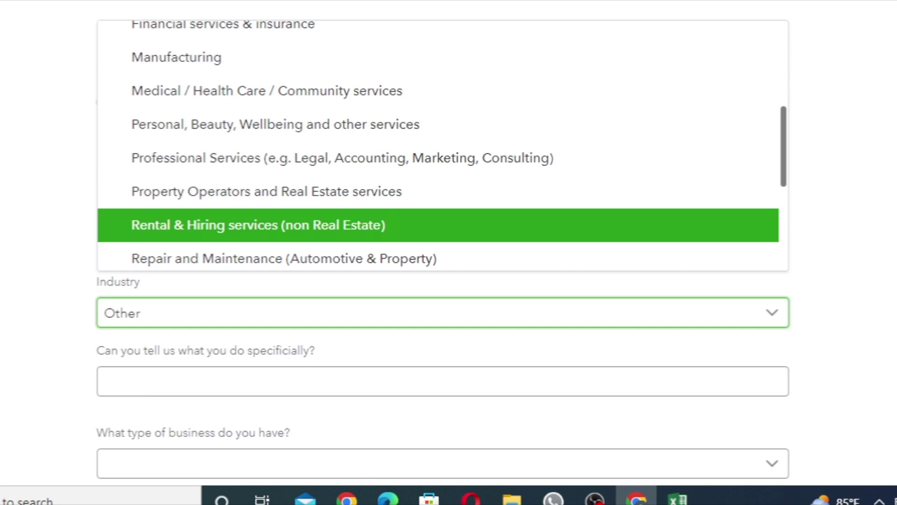
key("Up")
key("Up")
key("Up")
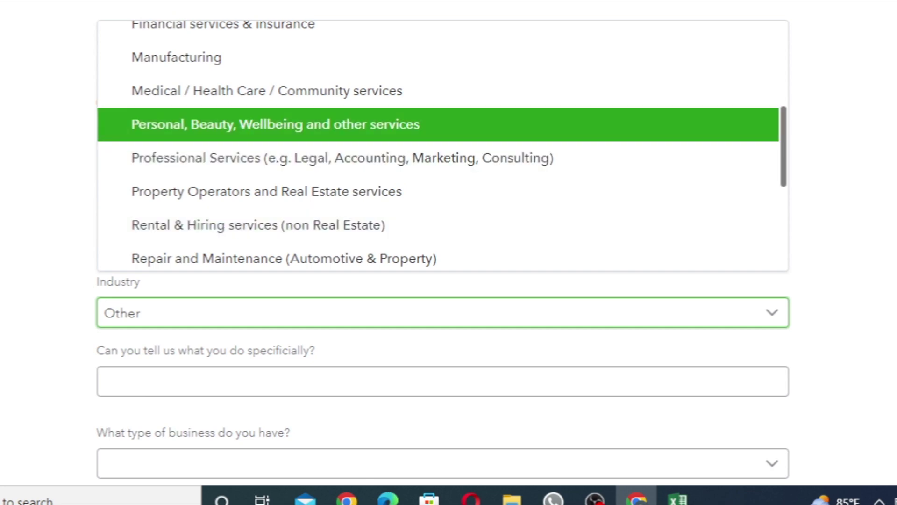
key("Down")
key("Down")
key("Down")
Step: Keep the industry as Other and describe the business activity as "Buying and selling computers and accessories"
scroll(439, 145, "down", 3)
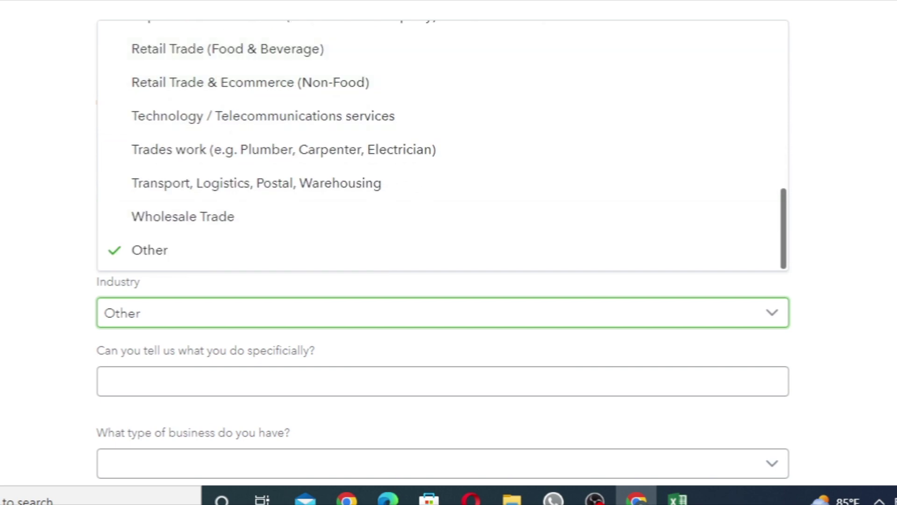
key("Return")
key("Tab")
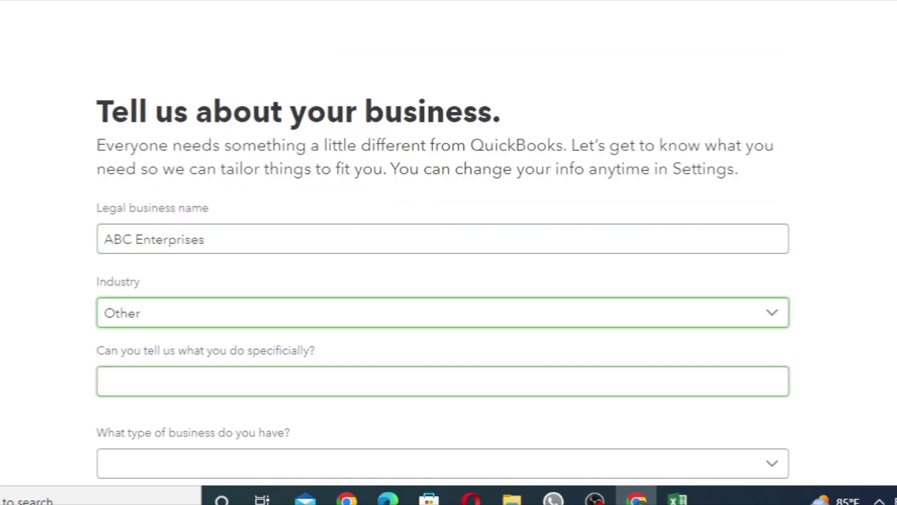
scroll(448, 253, "down", 3)
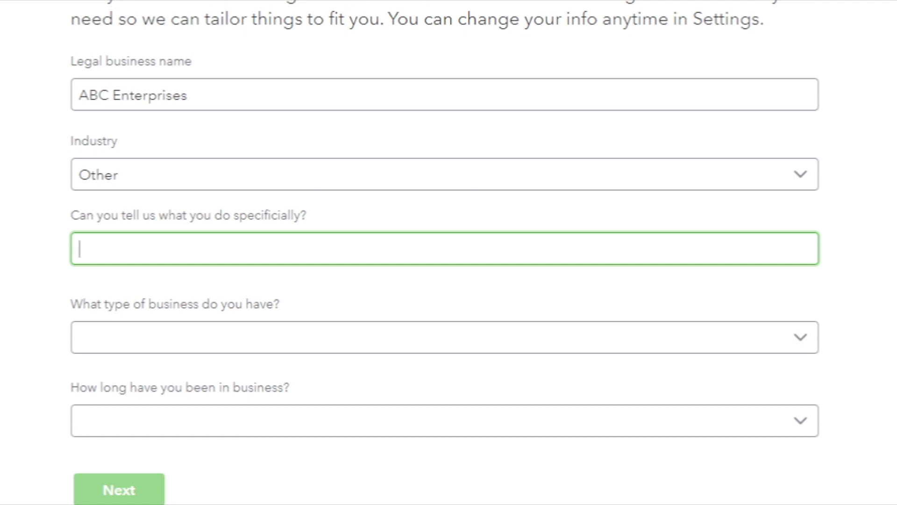
type("Buying and selling computers and accessories")
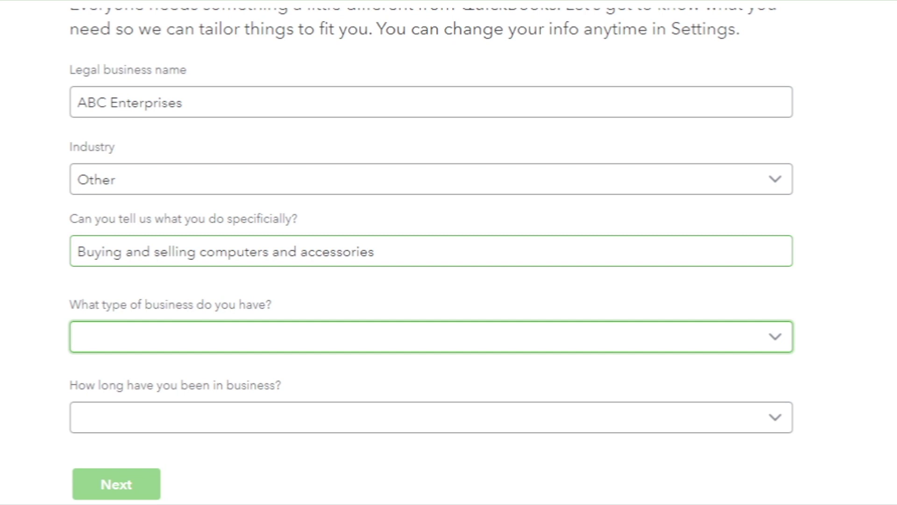
Step: Review the available business types, from Sole trader through Private limited company to Something else
left_click(420, 337)
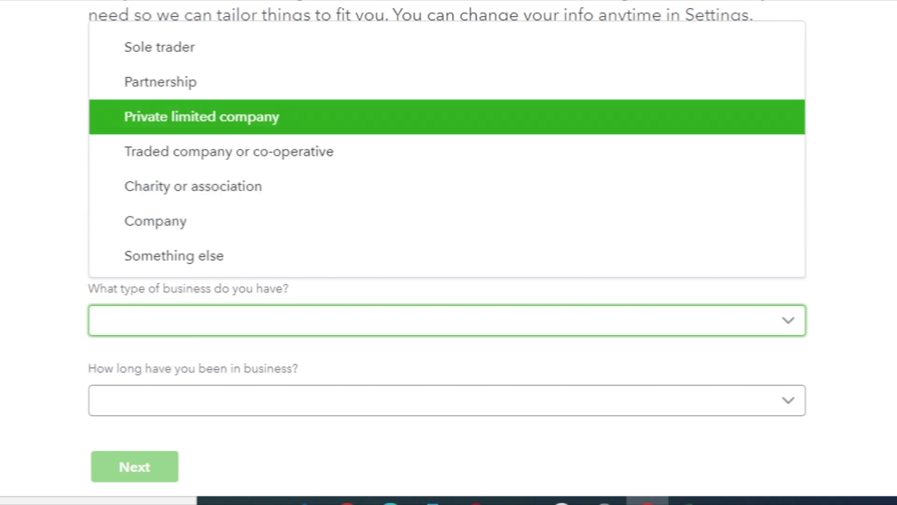
key("Down")
key("Down")
key("Down")
key("Up")
key("Up")
key("Up")
key("Up")
key("Up")
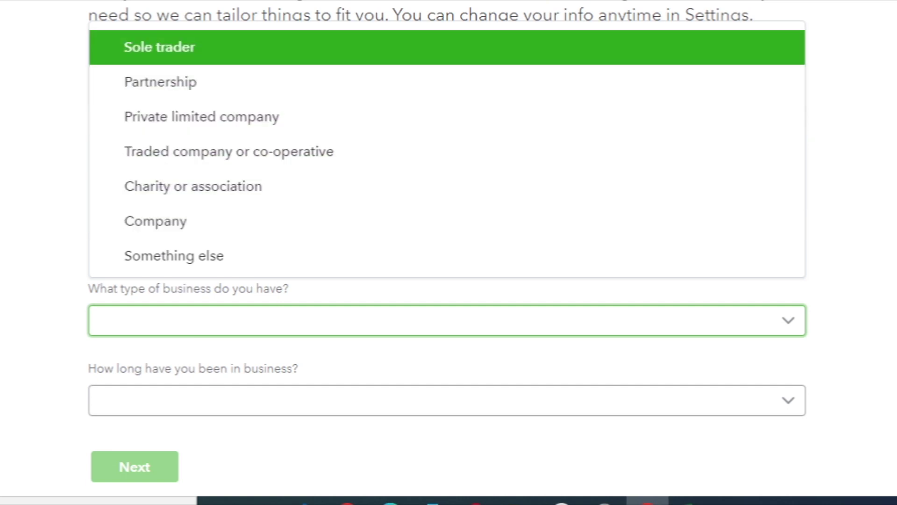
key("Down")
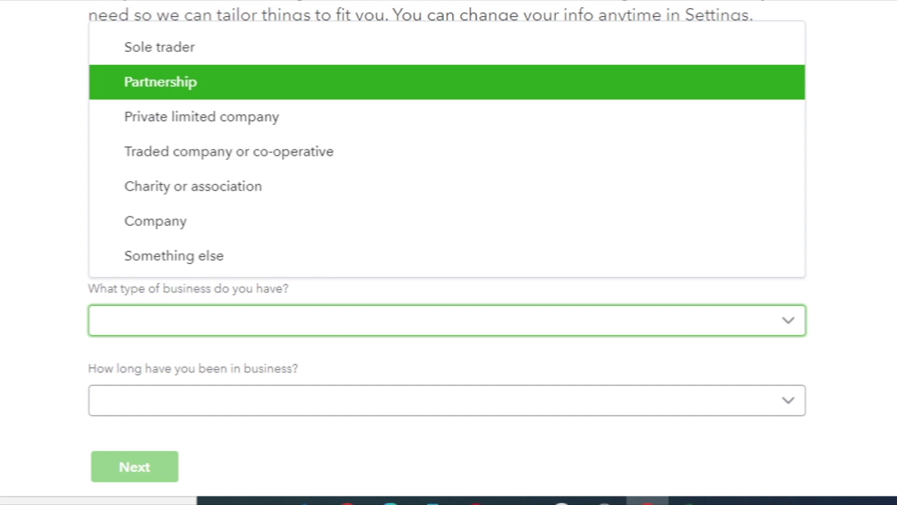
key("Down")
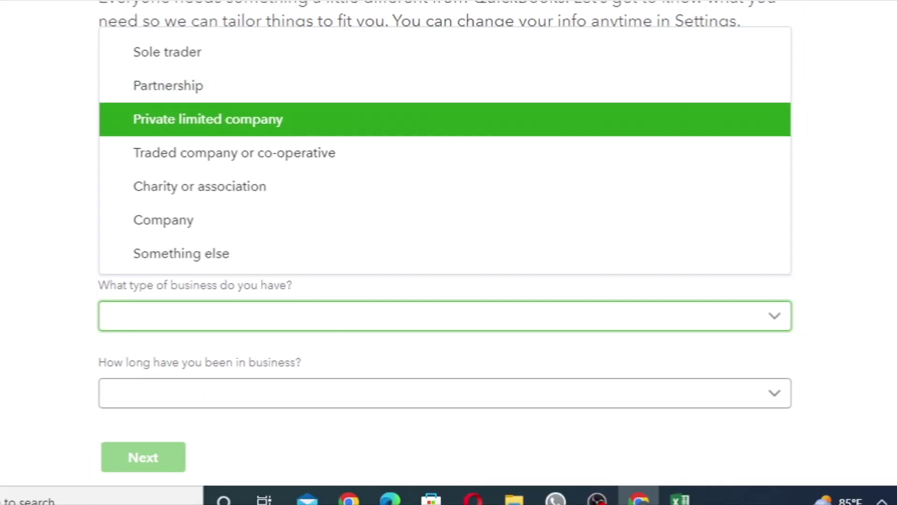
key("Down")
key("Down")
key("Down")
key("Down")
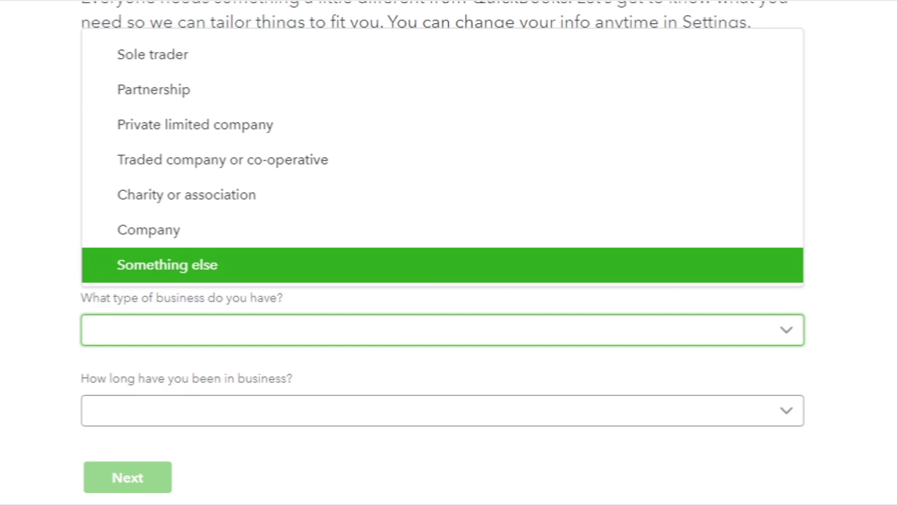
key("Up")
key("Up")
key("Up")
key("Up")
key("Up")
key("Up")
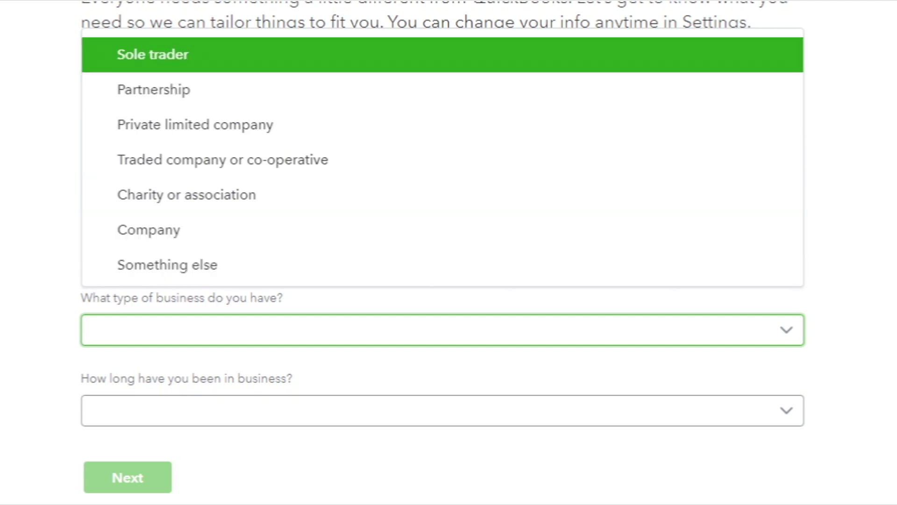
Step: Set the type of business to Sole trader
key("Down")
key("Down")
key("Down")
key("Up")
key("Up")
key("Up")
key("Return")
key("Tab")
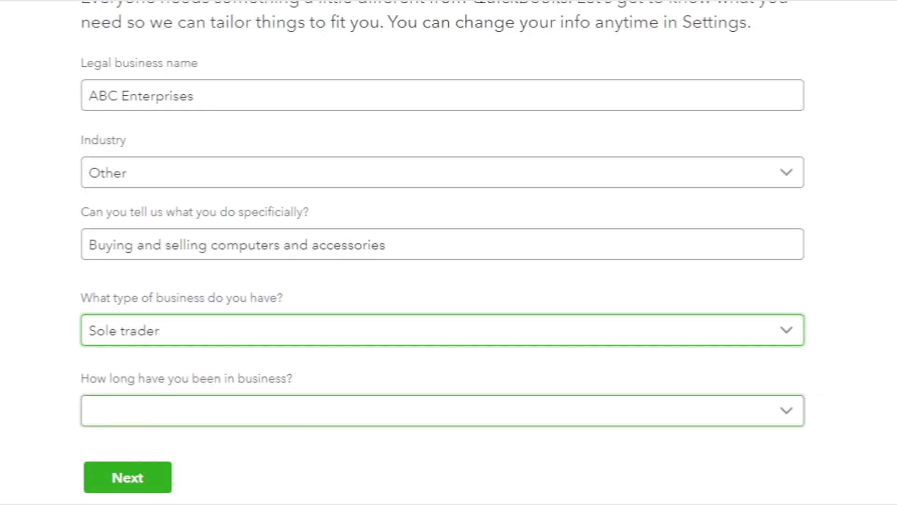
key("shift+Tab")
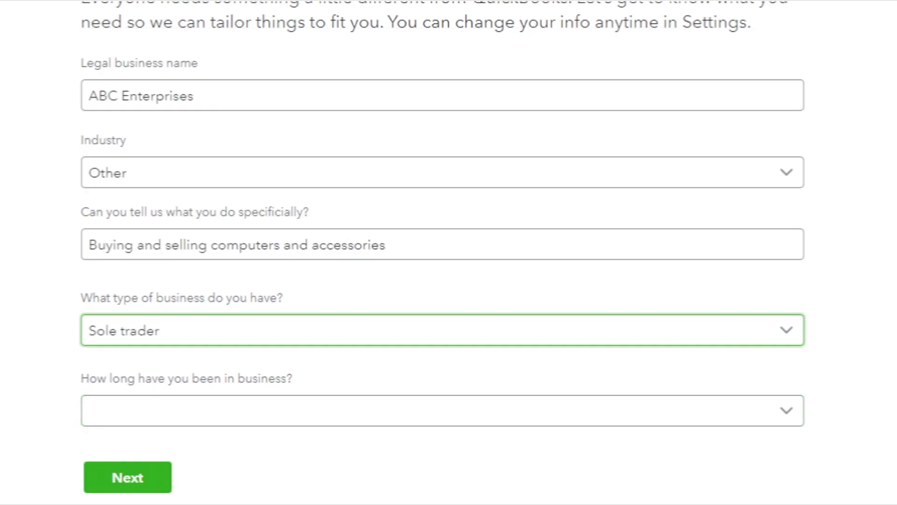
key("Tab")
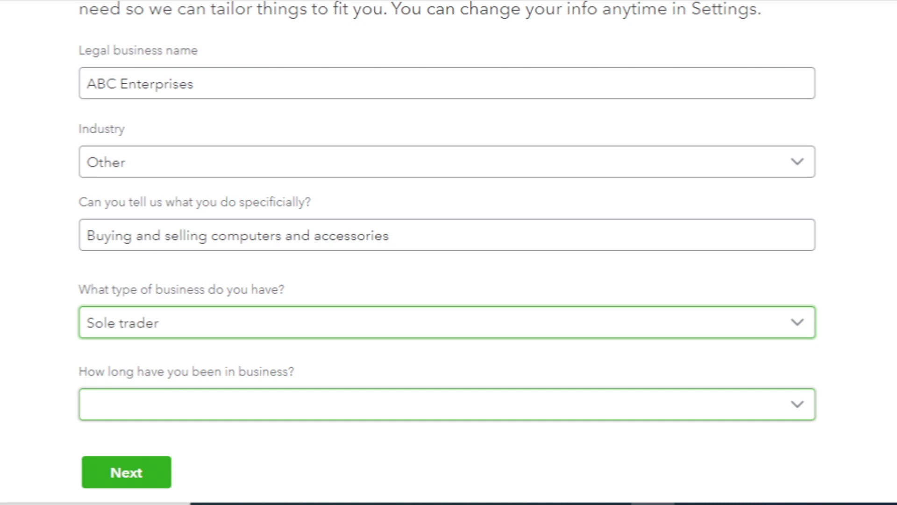
Step: Set how long the business has been operating to Less than 1 year and continue to the role question
key("alt+Down")
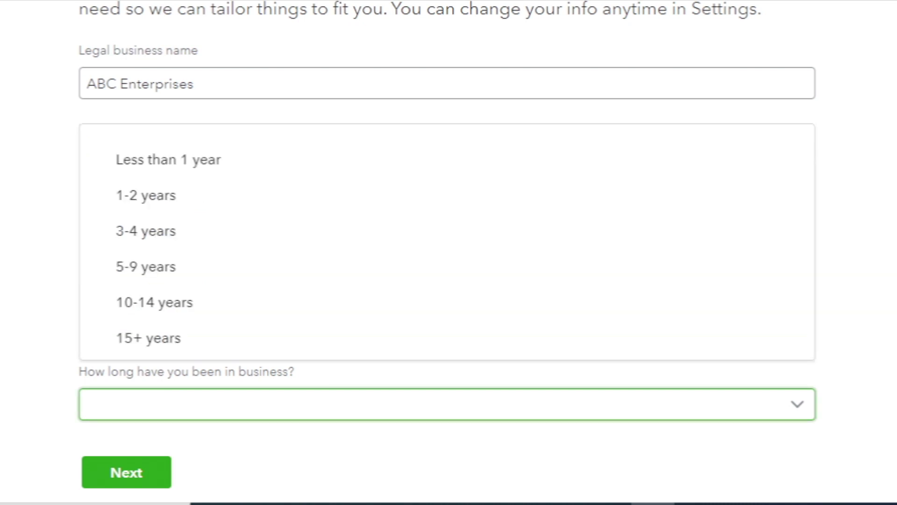
key("Down")
key("Down")
key("Down")
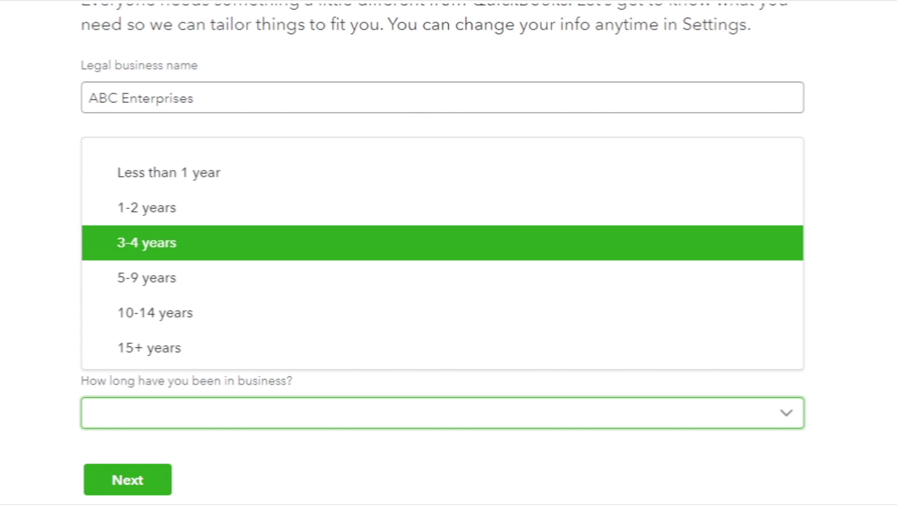
key("Up")
key("Down")
key("Down")
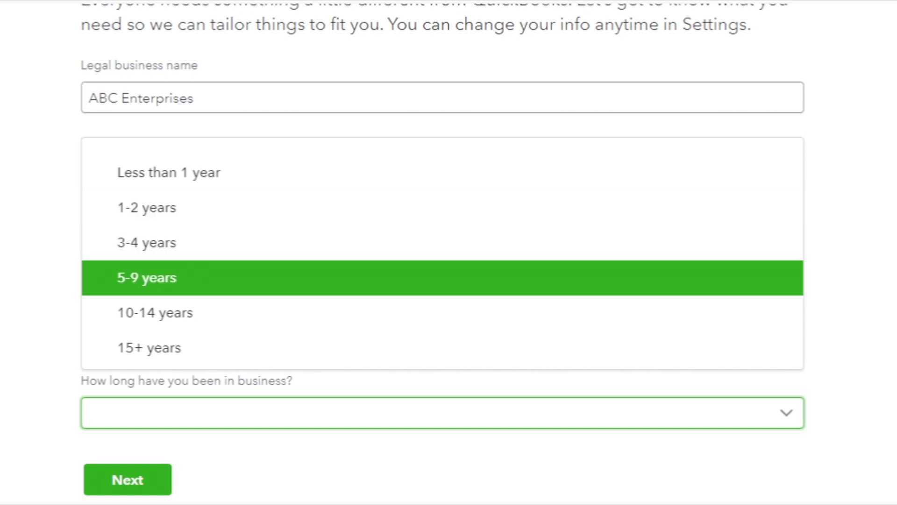
key("Down")
key("Up")
key("Up")
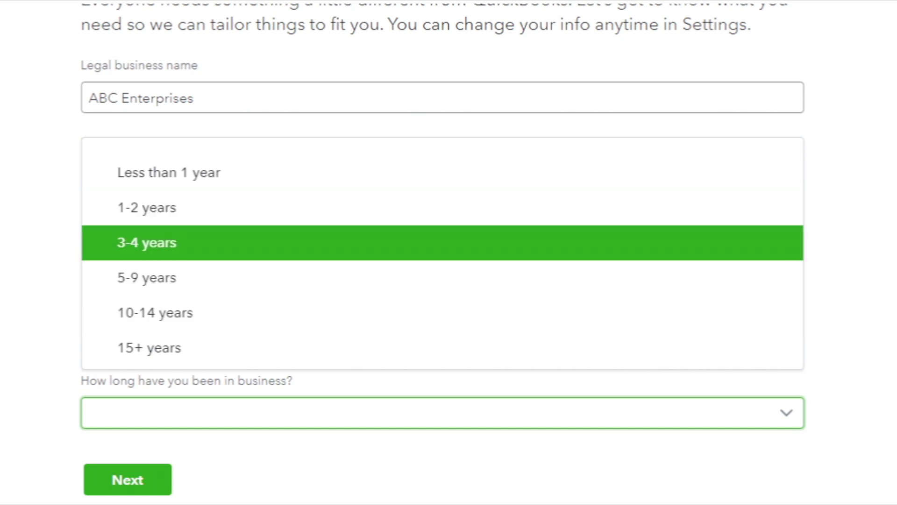
key("Up")
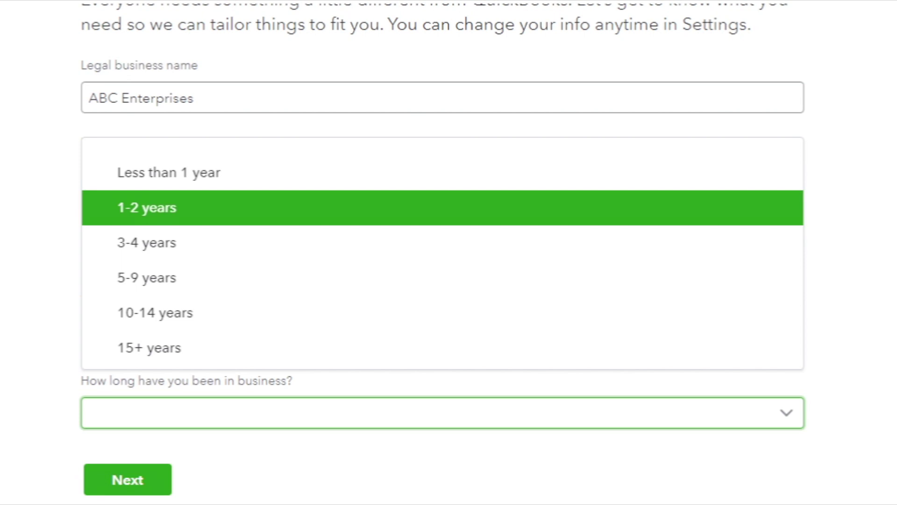
key("Up")
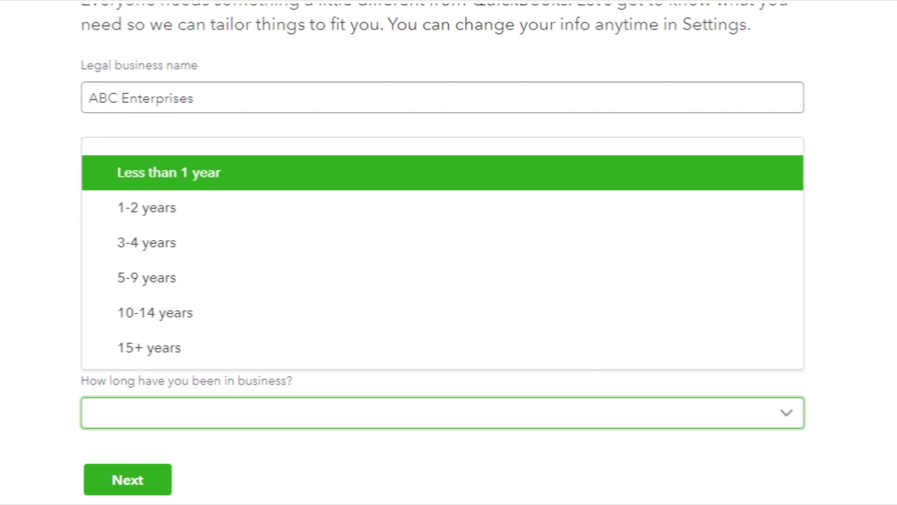
key("Return")
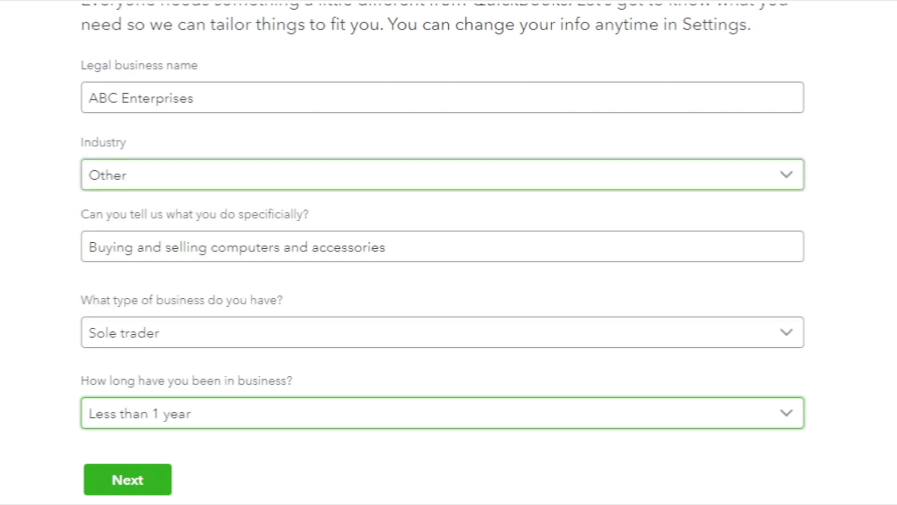
key("Tab")
key("Return")
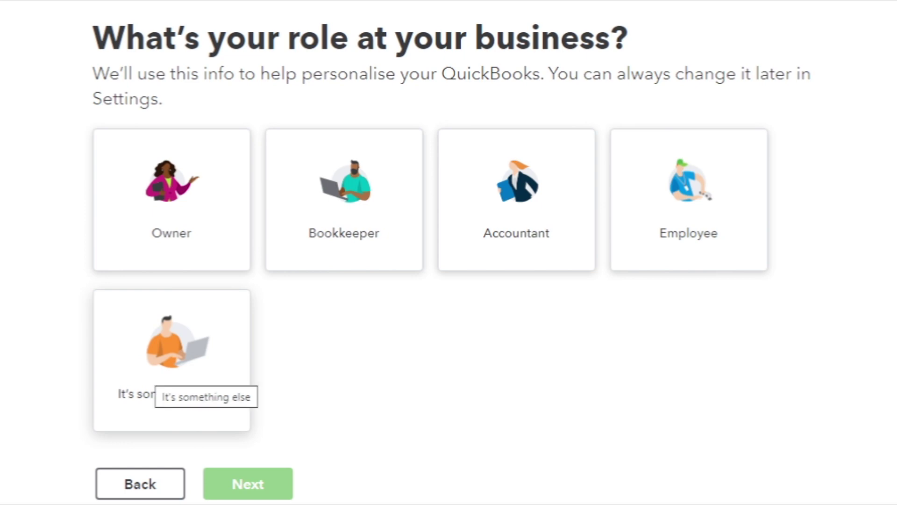
Step: Set the role at the business to Owner, answer the accountant question with "No, I do it all myself", and continue
left_click(162, 197)
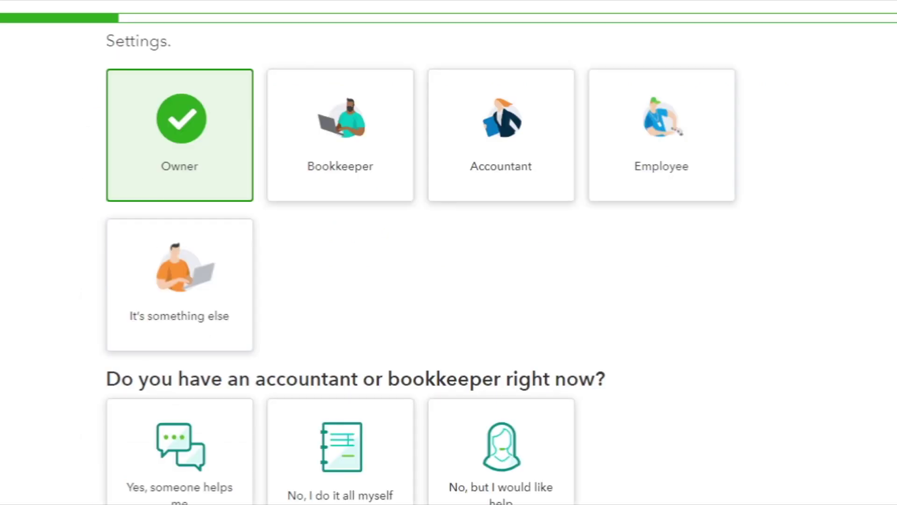
scroll(421, 267, "down", 2)
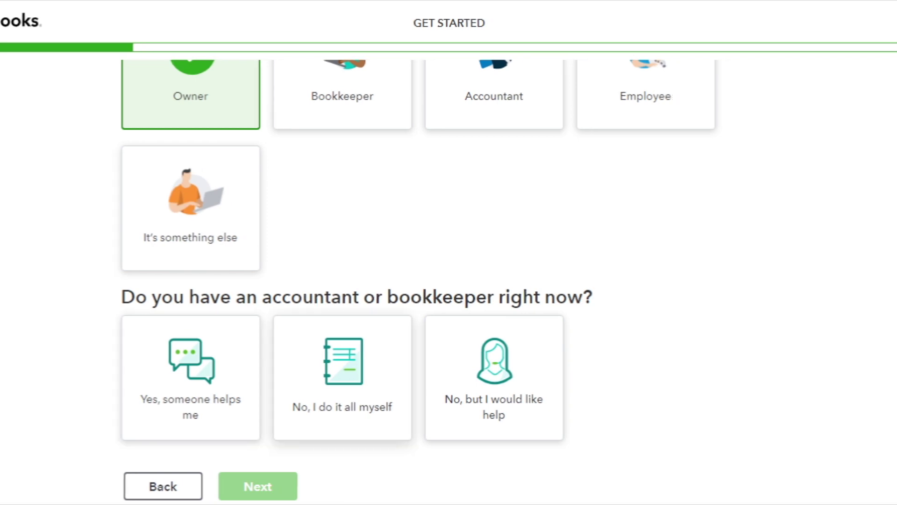
left_click(343, 377)
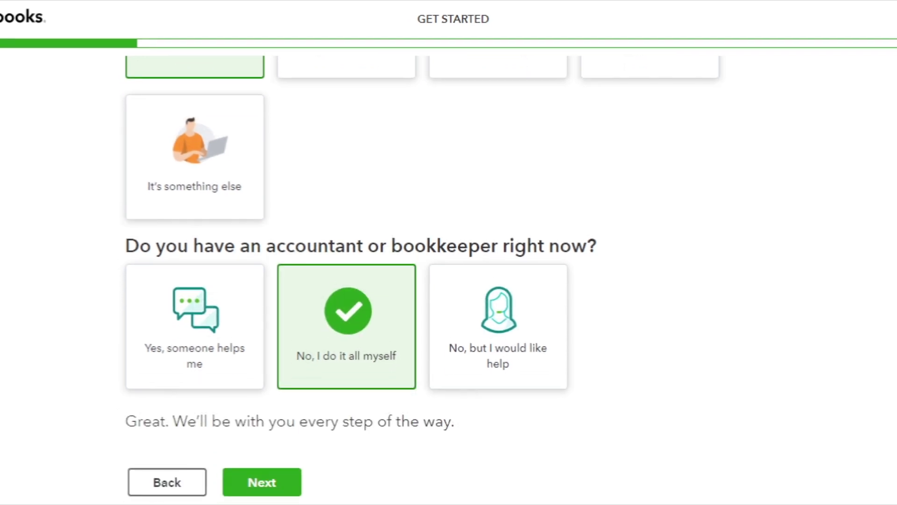
left_click(262, 482)
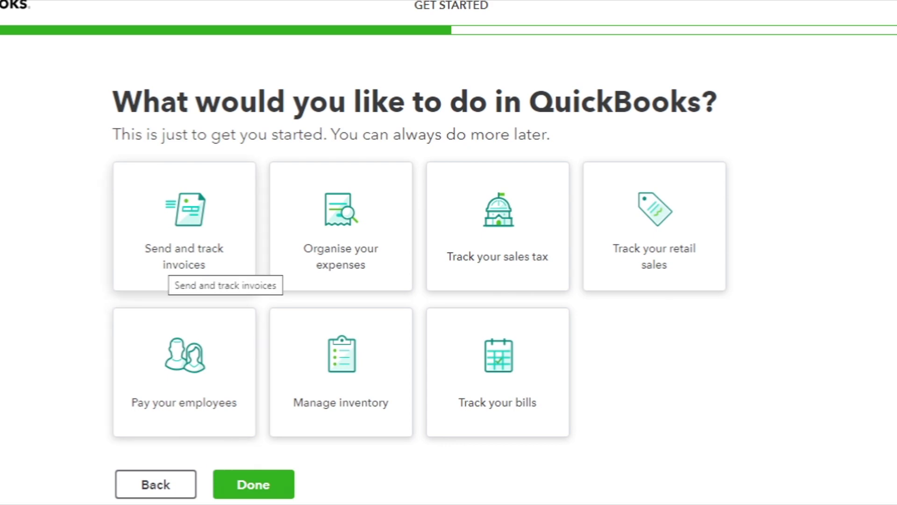
Step: Choose all seven intended QuickBooks uses, from Send and track invoices through Track your bills, and finish the setup
left_click(169, 267)
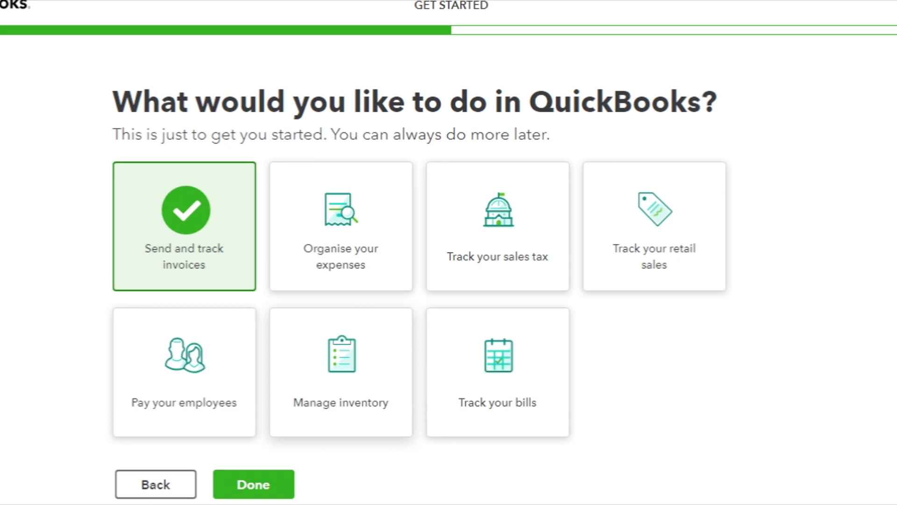
left_click(341, 227)
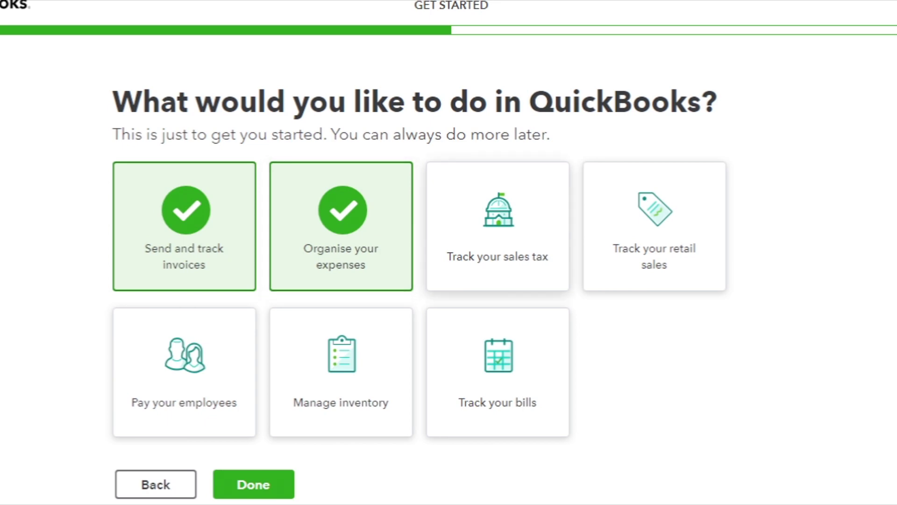
left_click(484, 231)
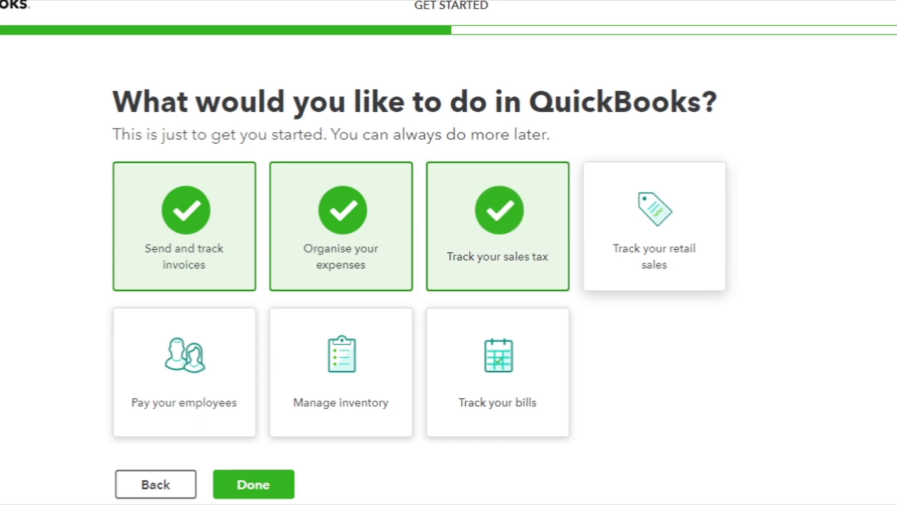
left_click(654, 226)
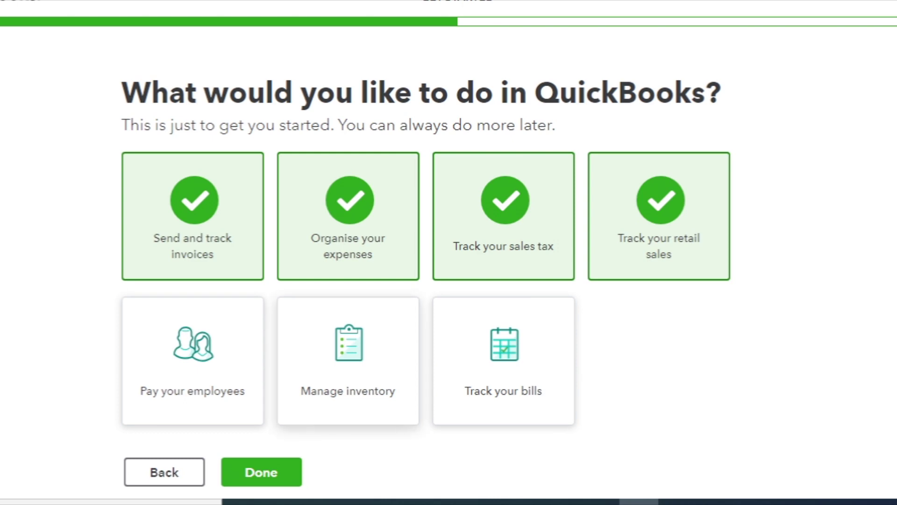
left_click(193, 360)
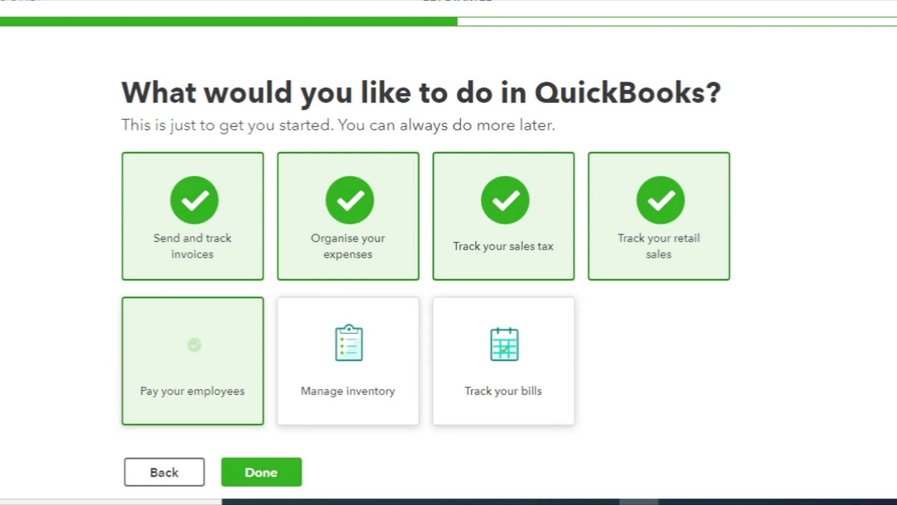
left_click(348, 360)
left_click(504, 360)
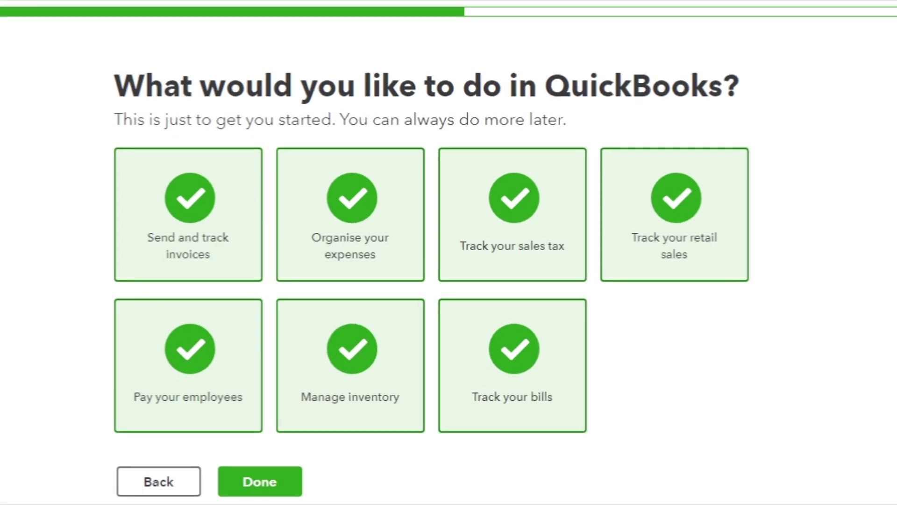
left_click(260, 481)
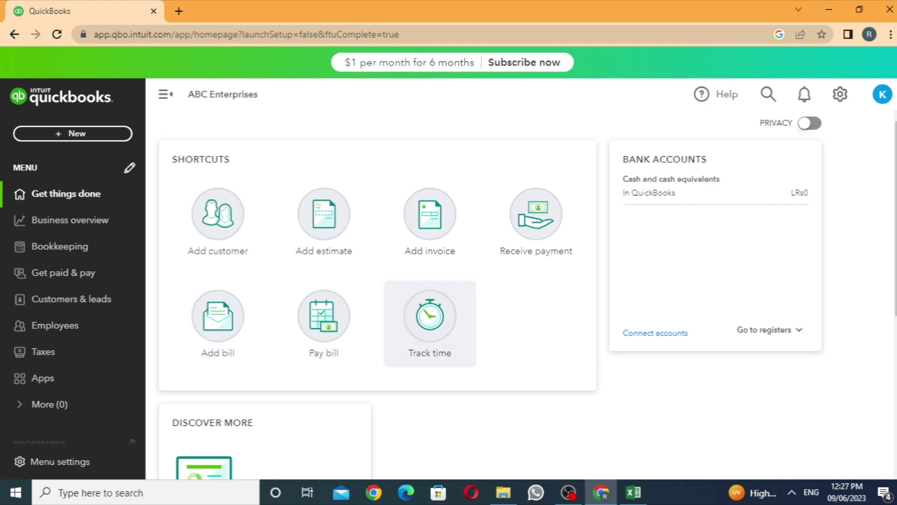
Step: Look over the home page shortcuts, then view the Get things done, Business overview and Bookkeeping sections
scroll(378, 281, "down", 4)
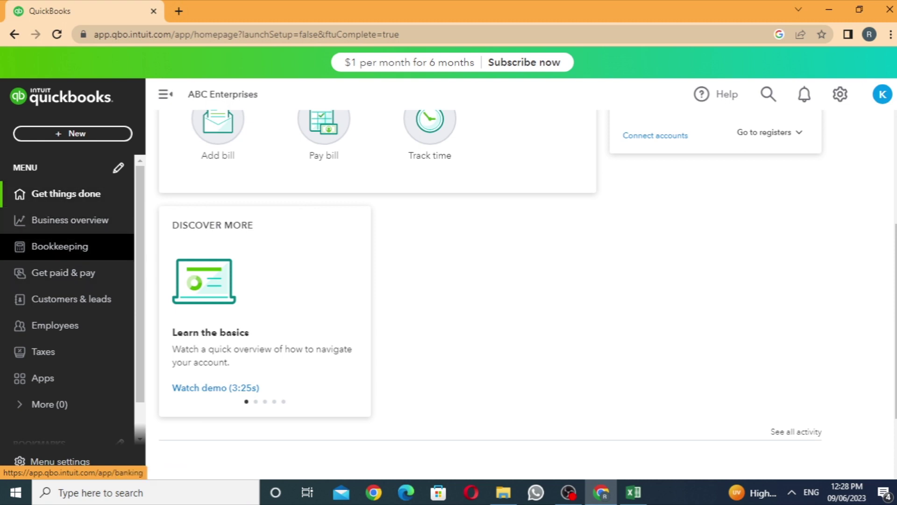
left_click(65, 194)
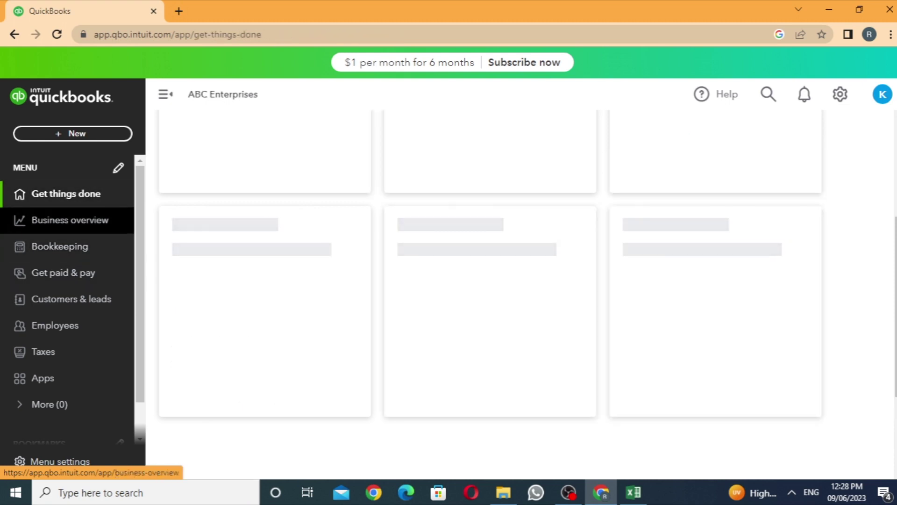
left_click(70, 220)
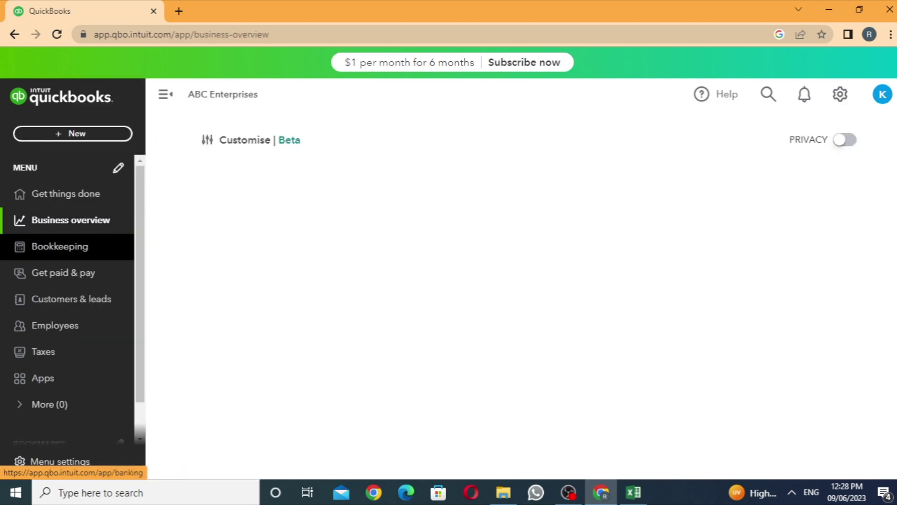
left_click(59, 246)
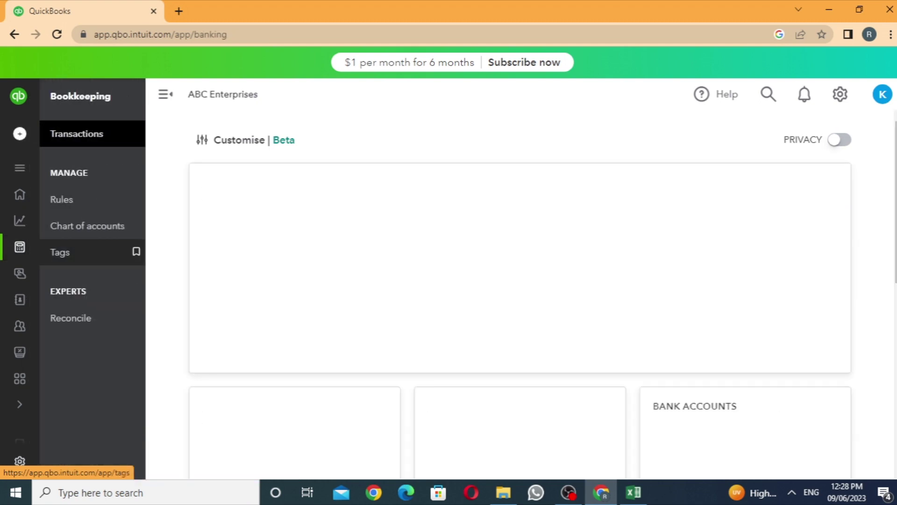